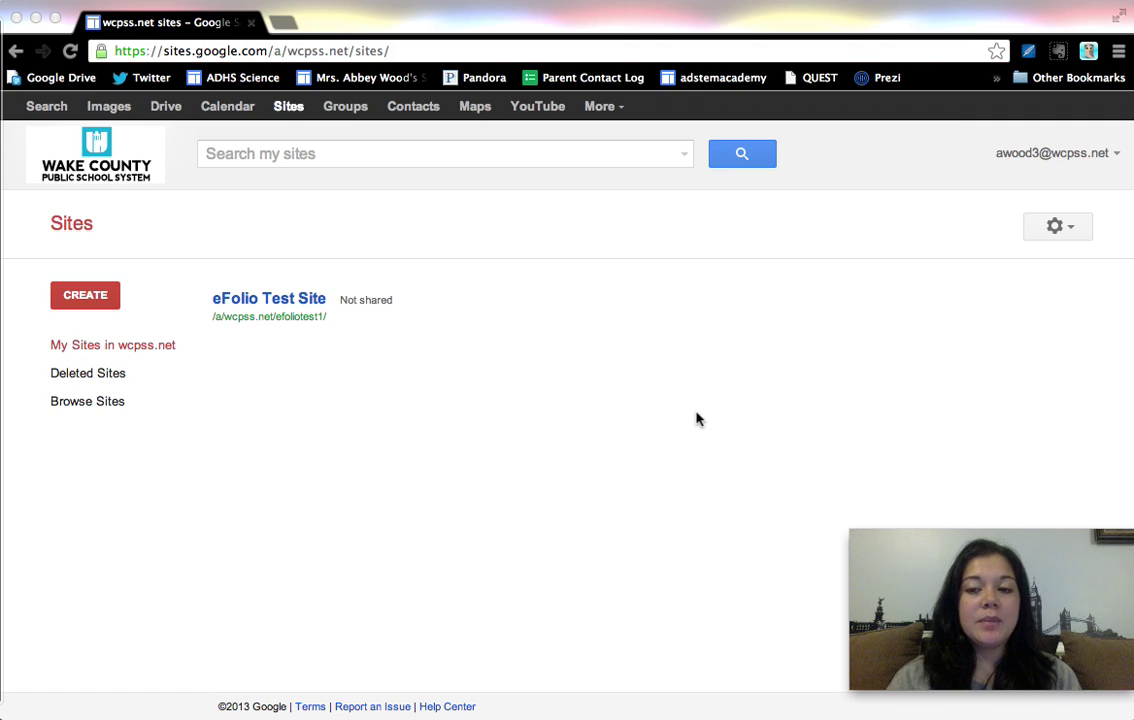
- Create a new blank Google Site named 'AP Biology eFolio'
{"action": "left_click", "coordinate": [99, 295]}
{"action": "left_click", "coordinate": [99, 295]}
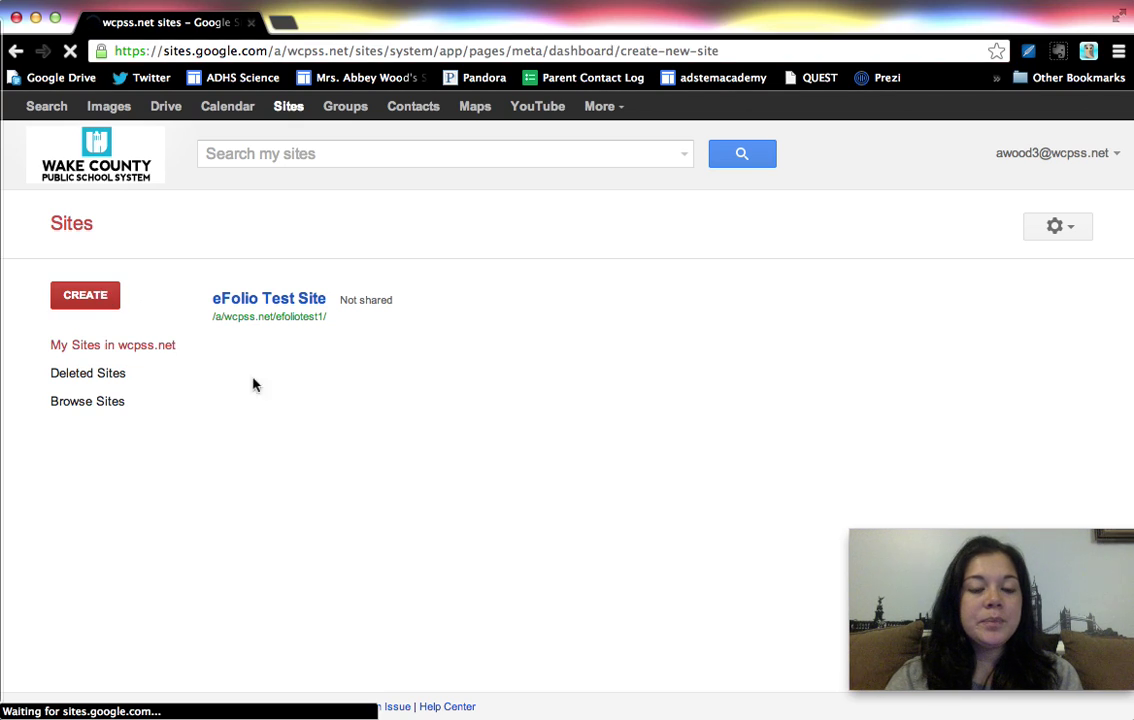
{"action": "type", "text": "AP Biolo"}
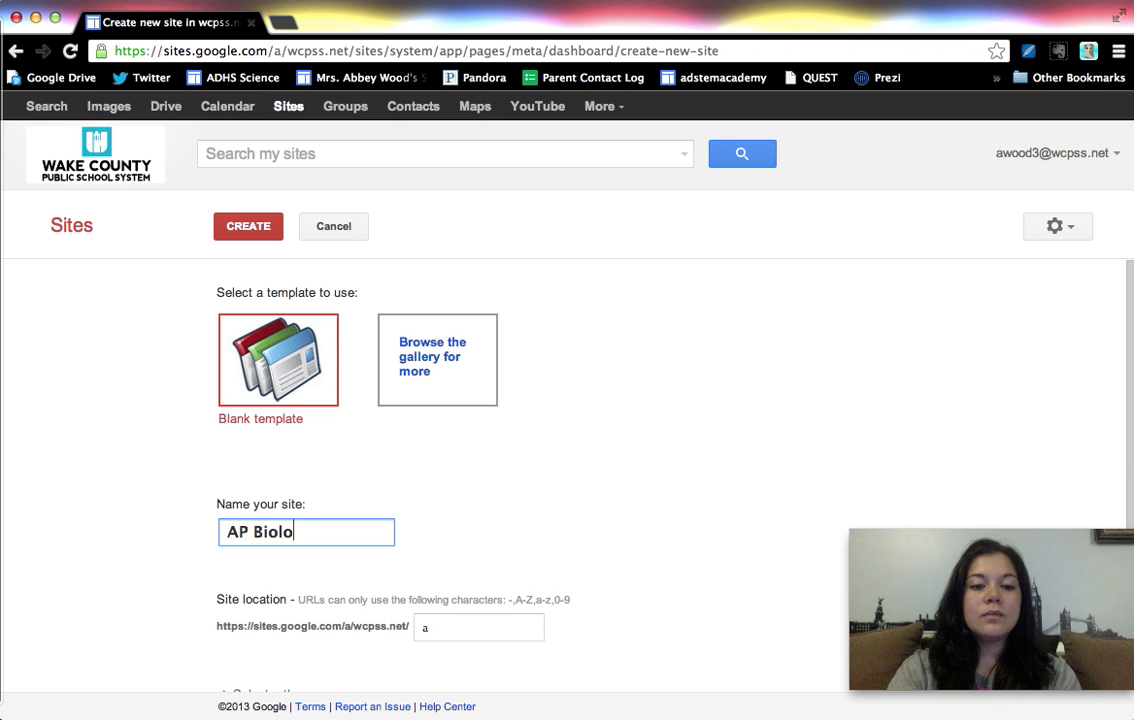
{"action": "type", "text": "gy eFolio"}
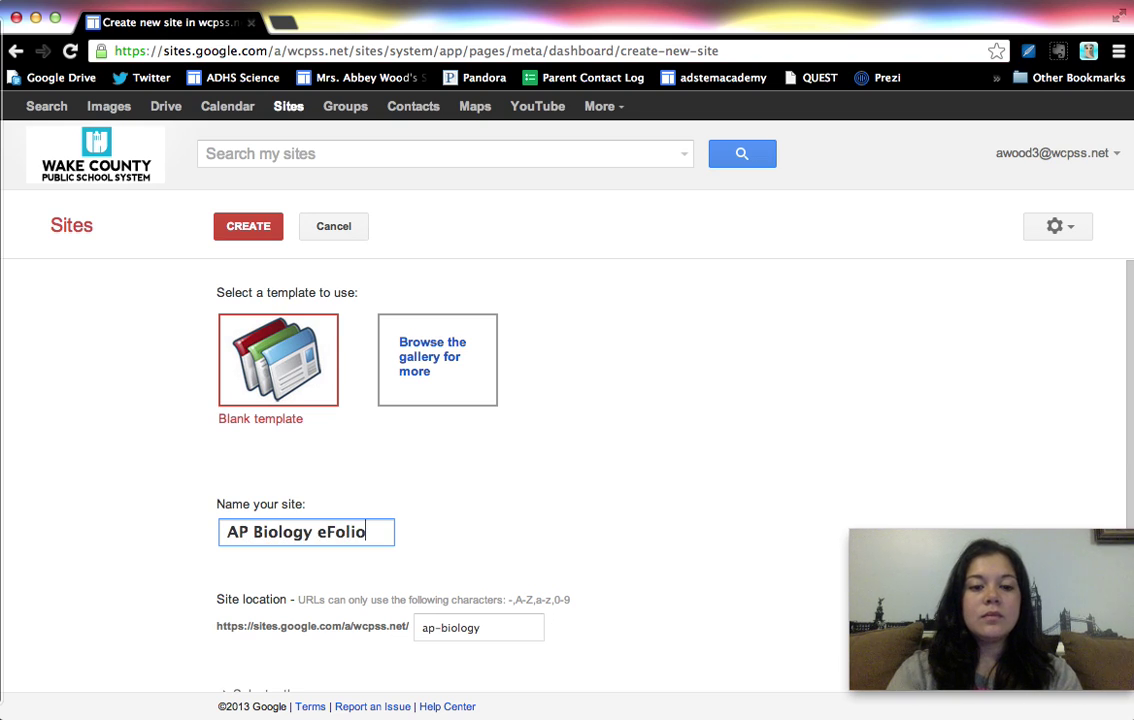
{"action": "left_click", "coordinate": [248, 227]}
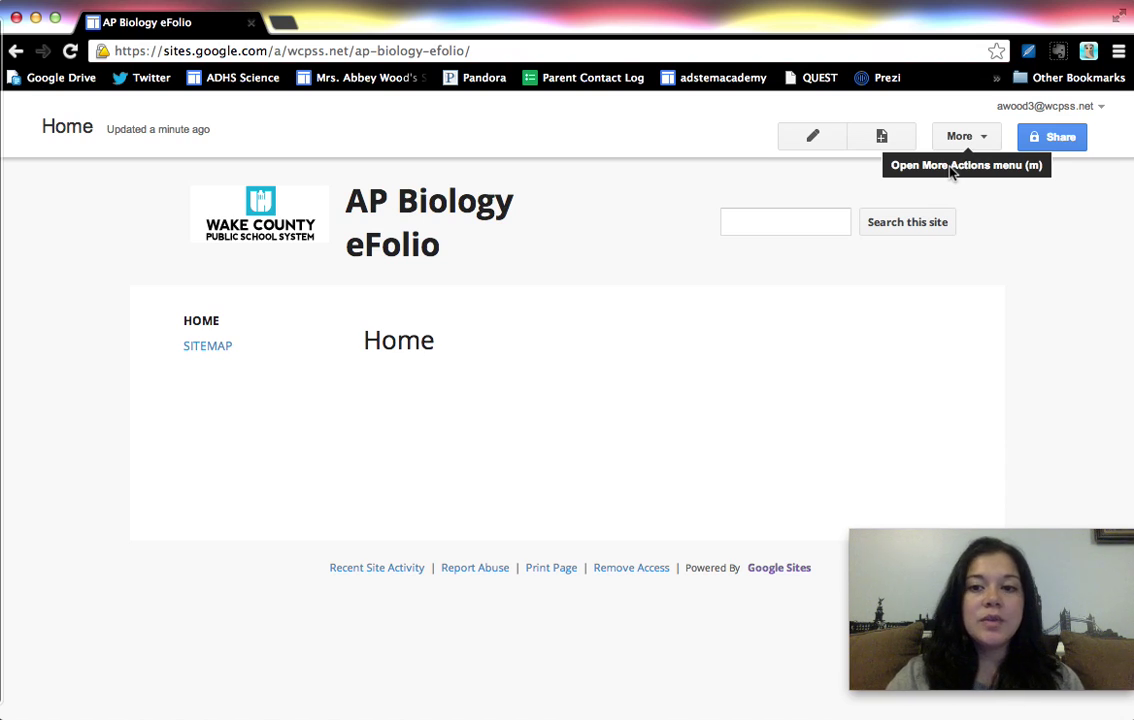
- Add a new top-level page named 'Unit 1'
{"action": "left_click", "coordinate": [898, 139]}
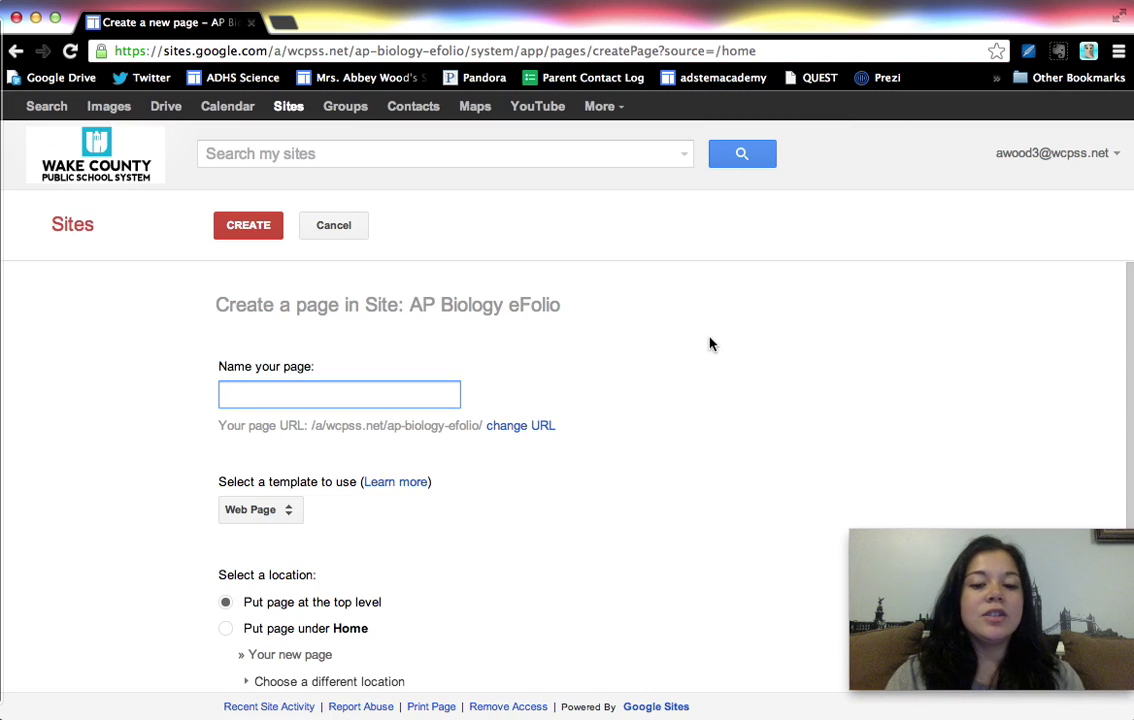
{"action": "type", "text": "Unit 1"}
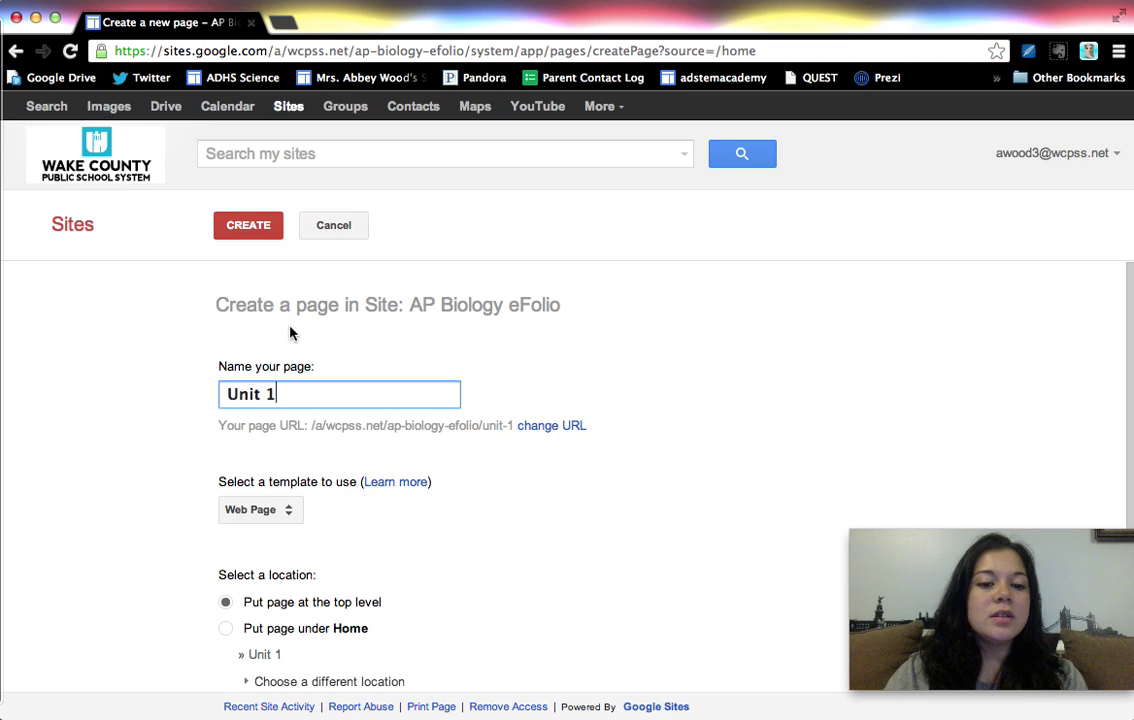
{"action": "left_click", "coordinate": [253, 228]}
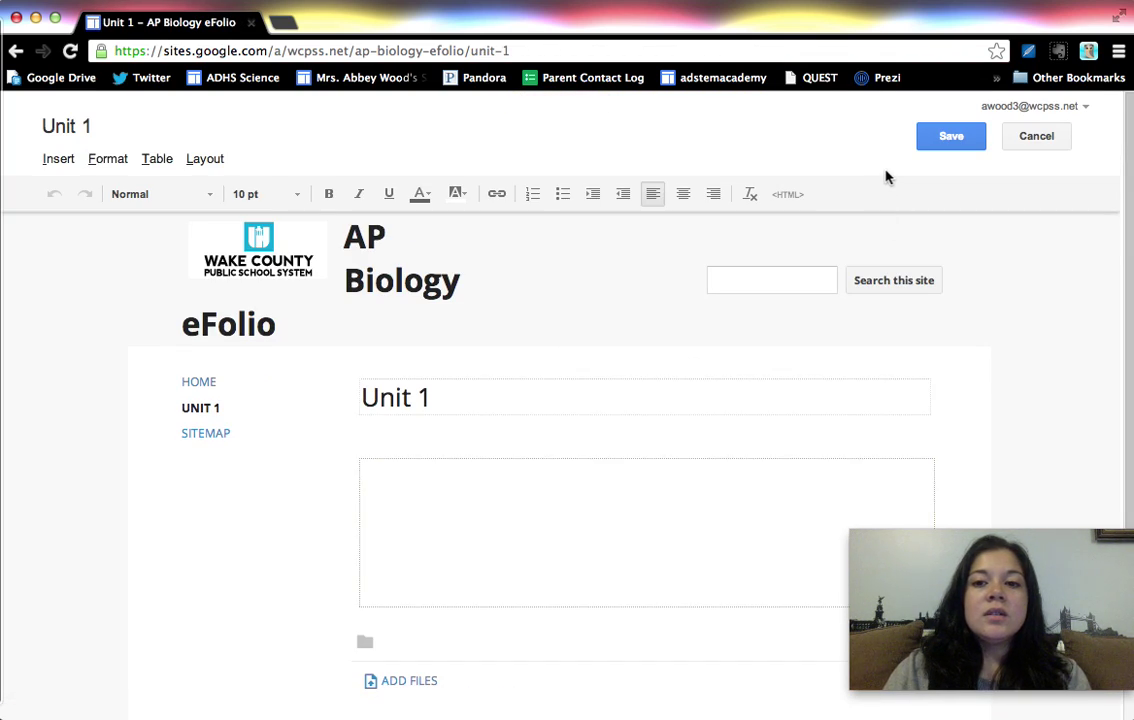
- Type 'Essential Questions', 'Artifact' and 'Artifact Reflection' as separate lines in the page body
{"action": "type", "text": "Essential"}
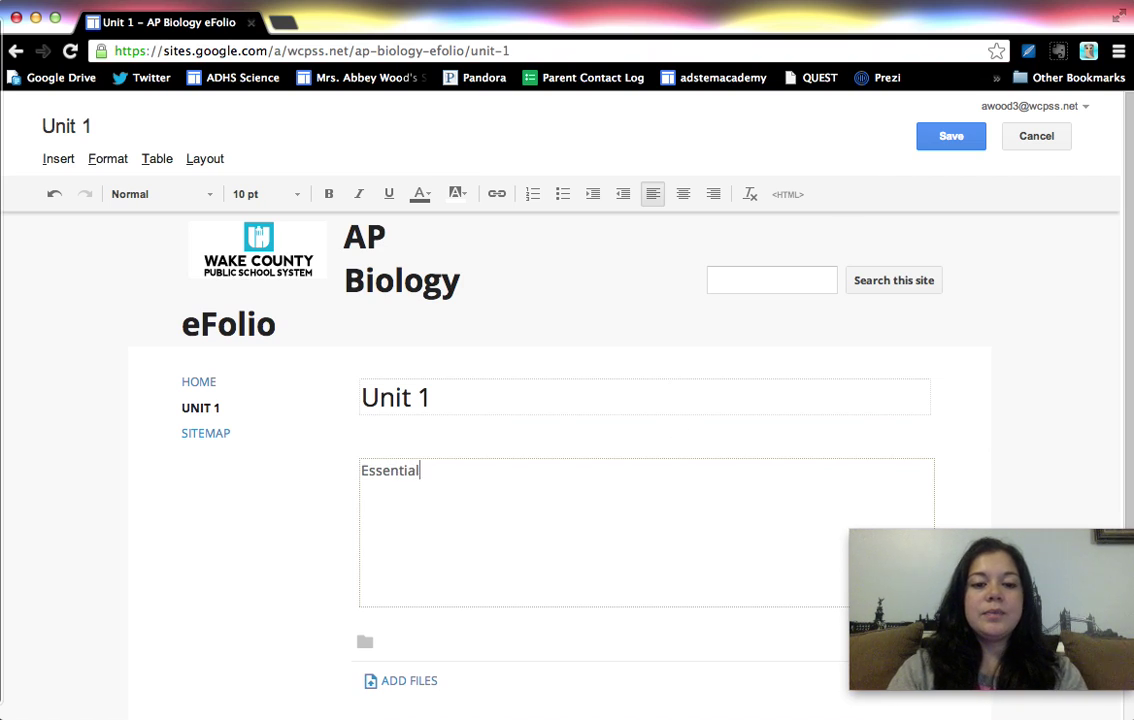
{"action": "type", "text": " Questions"}
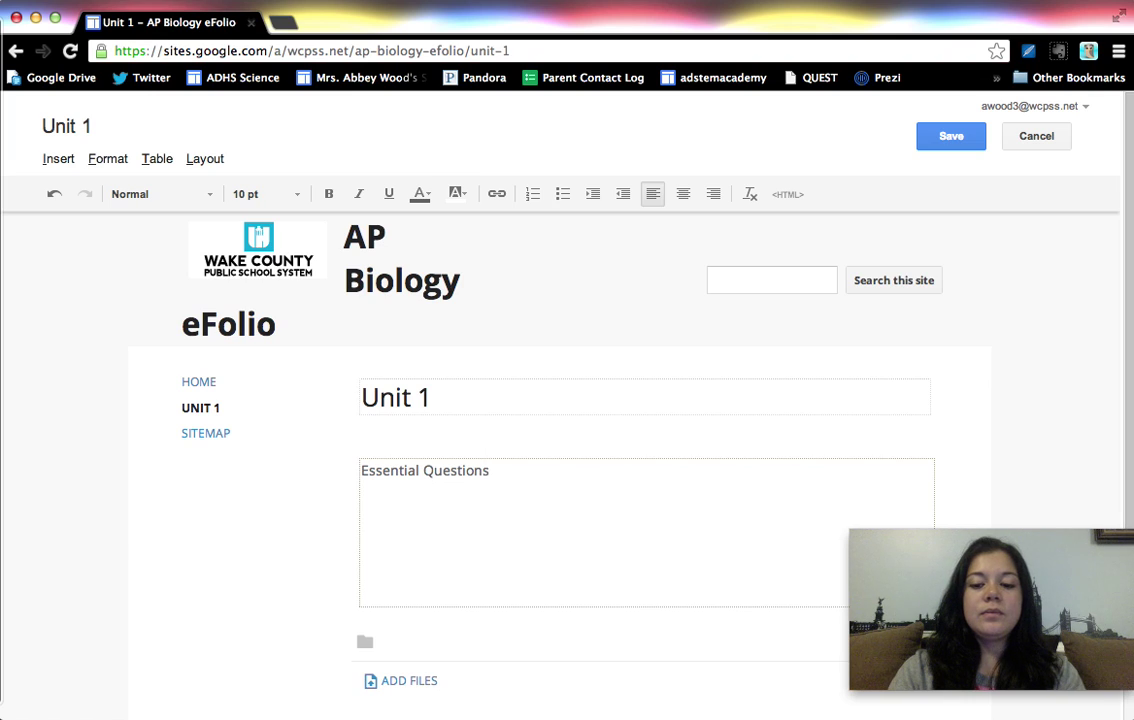
{"action": "key", "text": "Return"}
{"action": "key", "text": "Return"}
{"action": "type", "text": "Artif"}
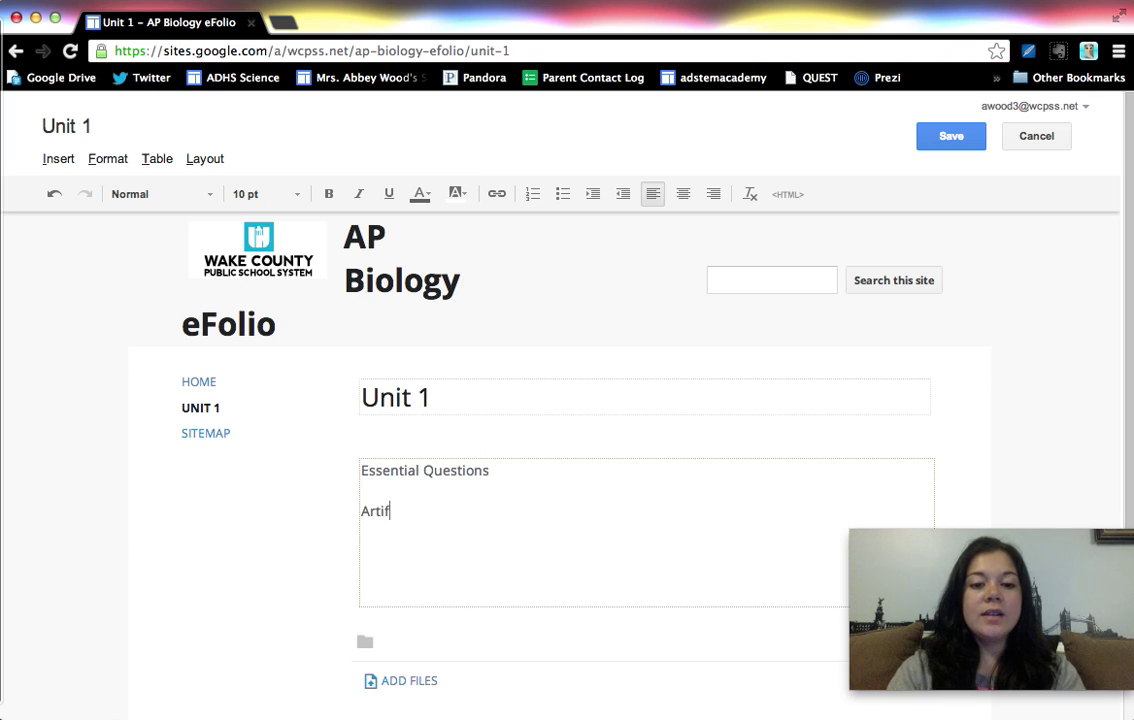
{"action": "type", "text": "acts"}
{"action": "key", "text": "Return"}
{"action": "key", "text": "BackSpace"}
{"action": "key", "text": "BackSpace"}
{"action": "key", "text": "Return"}
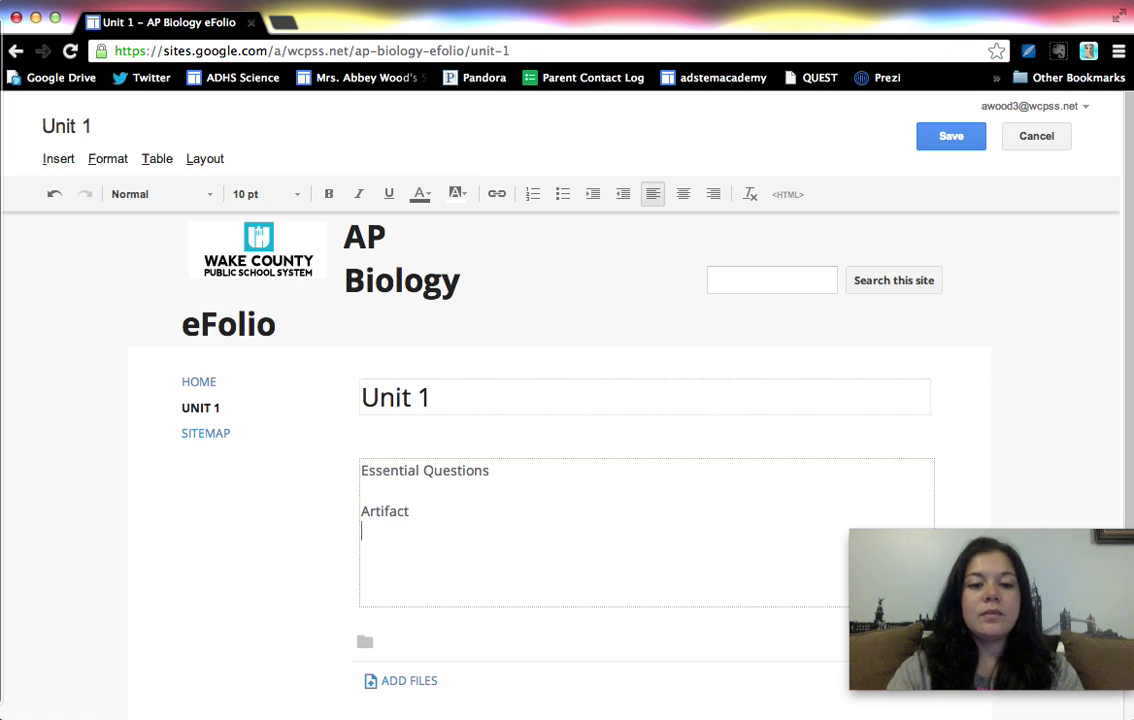
{"action": "key", "text": "Return"}
{"action": "type", "text": "Artifact Reflection"}
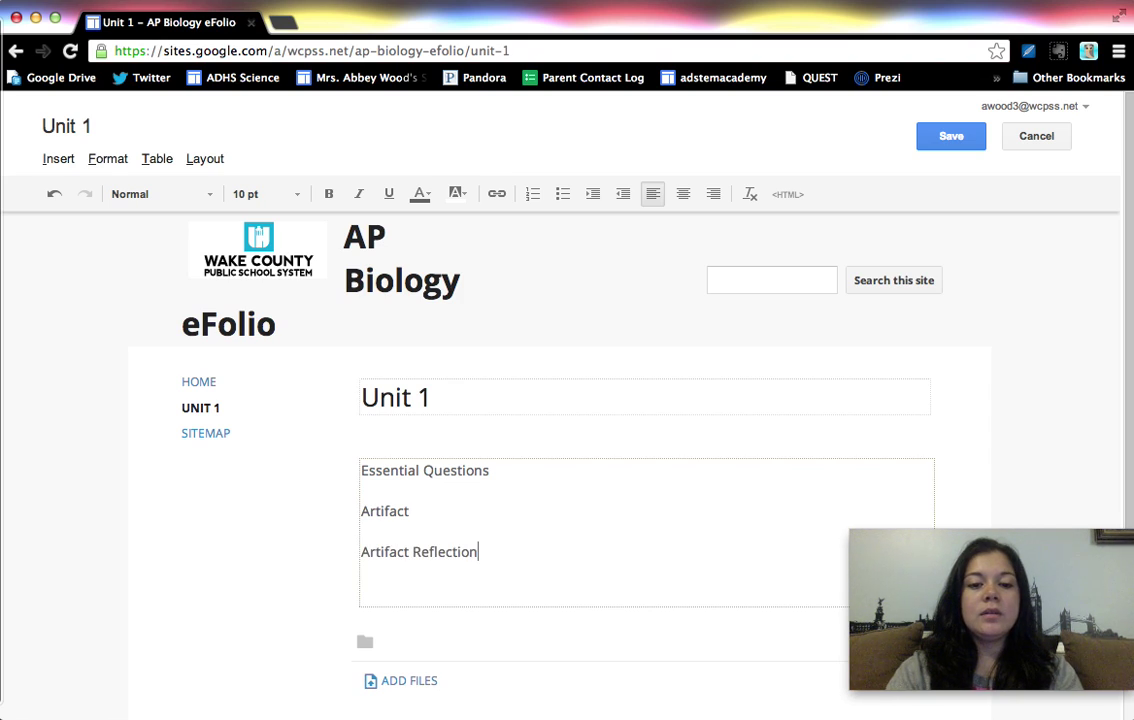
- Change the first heading to 'Essential Question' and add 'Study Tools' below Artifact Reflection
{"action": "left_click", "coordinate": [575, 483]}
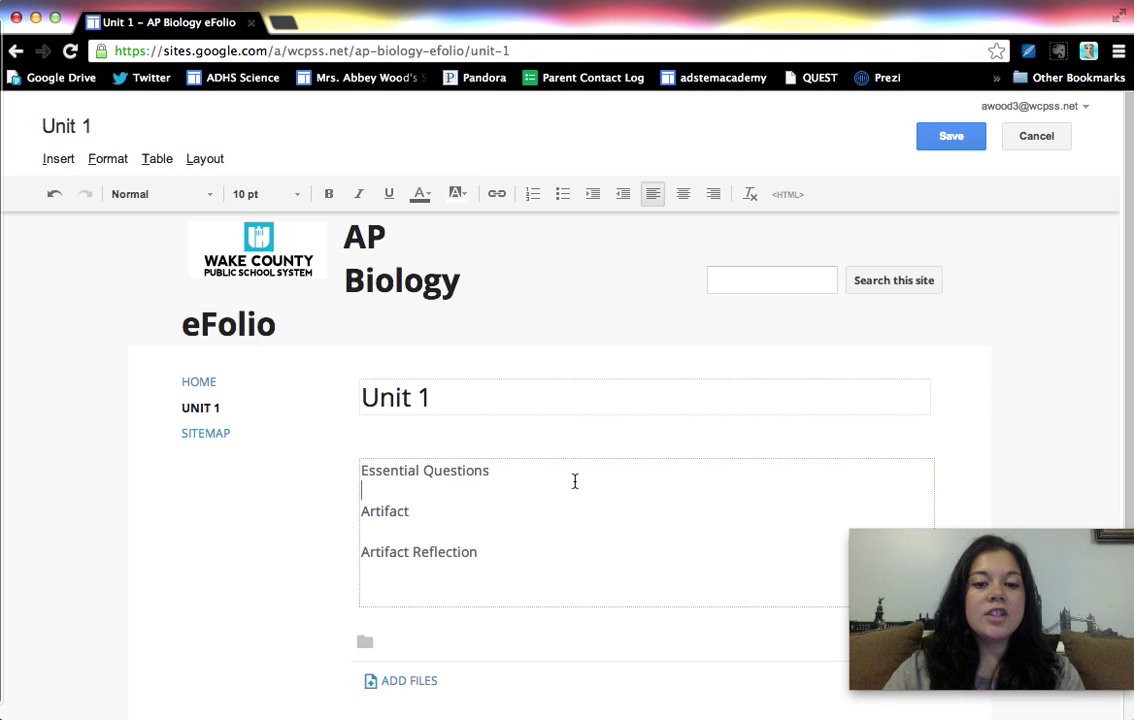
{"action": "left_click", "coordinate": [557, 476]}
{"action": "key", "text": "BackSpace"}
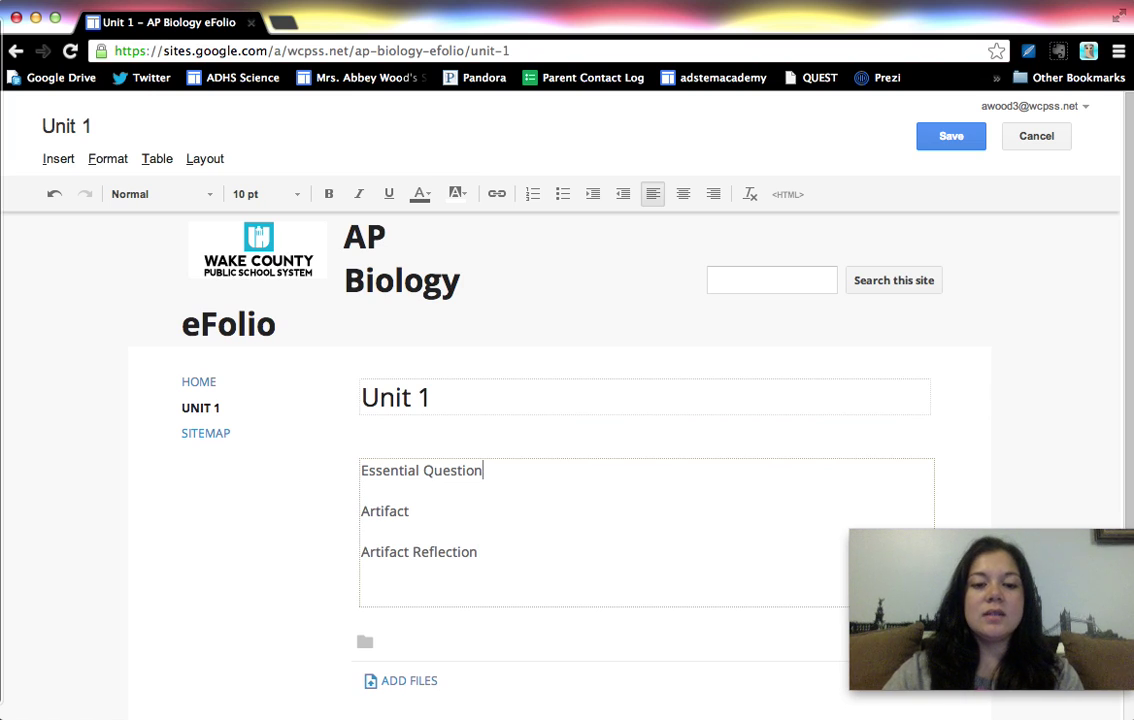
{"action": "left_click", "coordinate": [520, 558]}
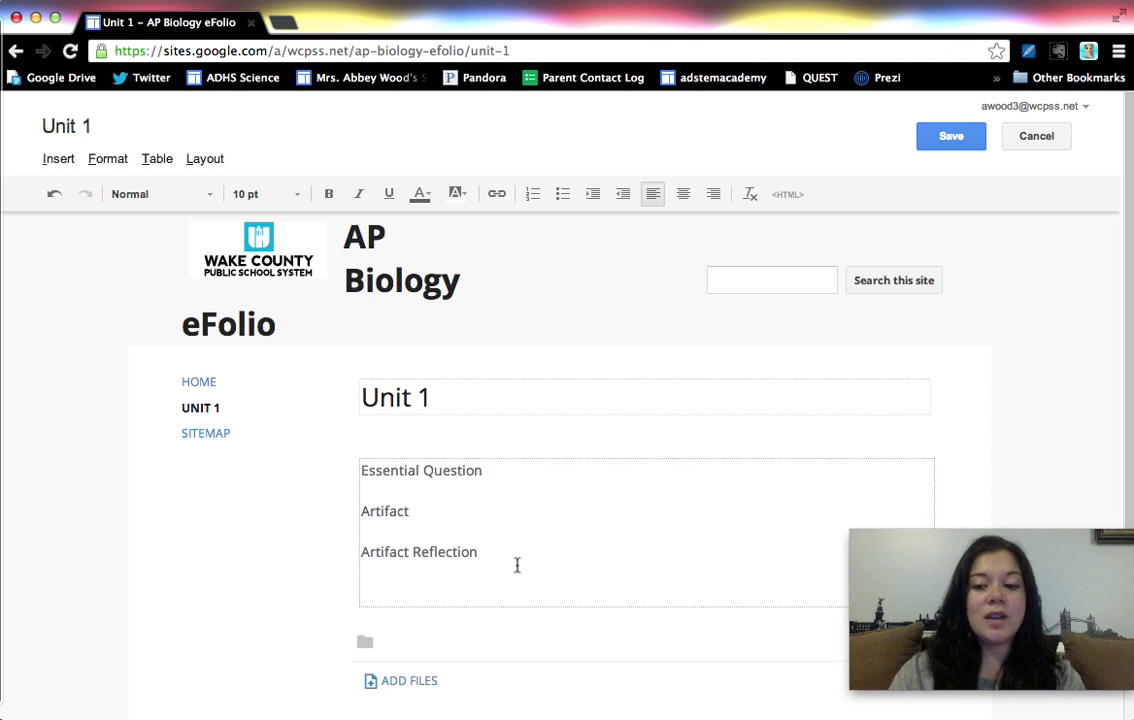
{"action": "key", "text": "Return"}
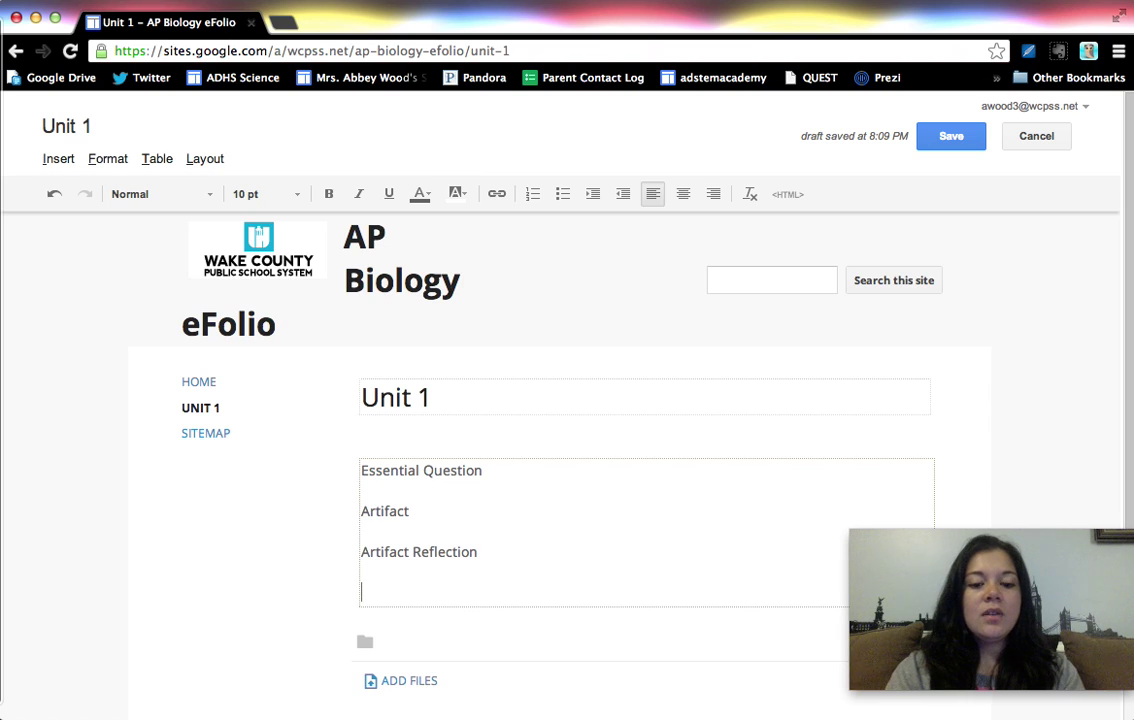
{"action": "type", "text": "Study To"}
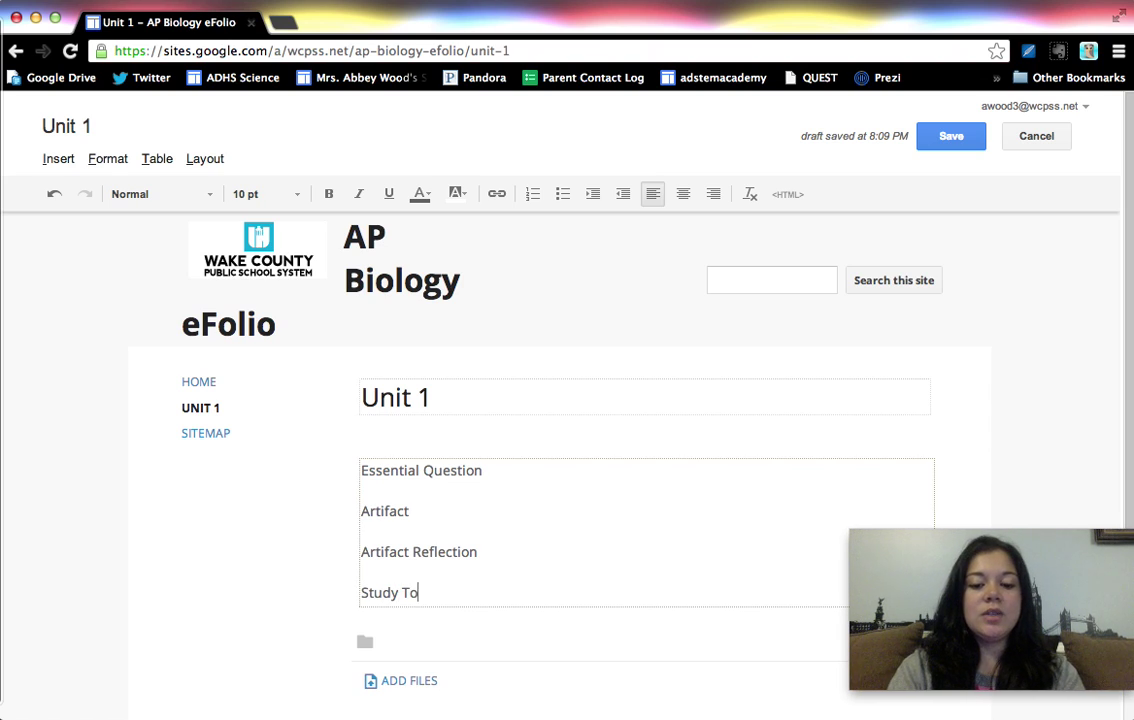
{"action": "type", "text": "ols"}
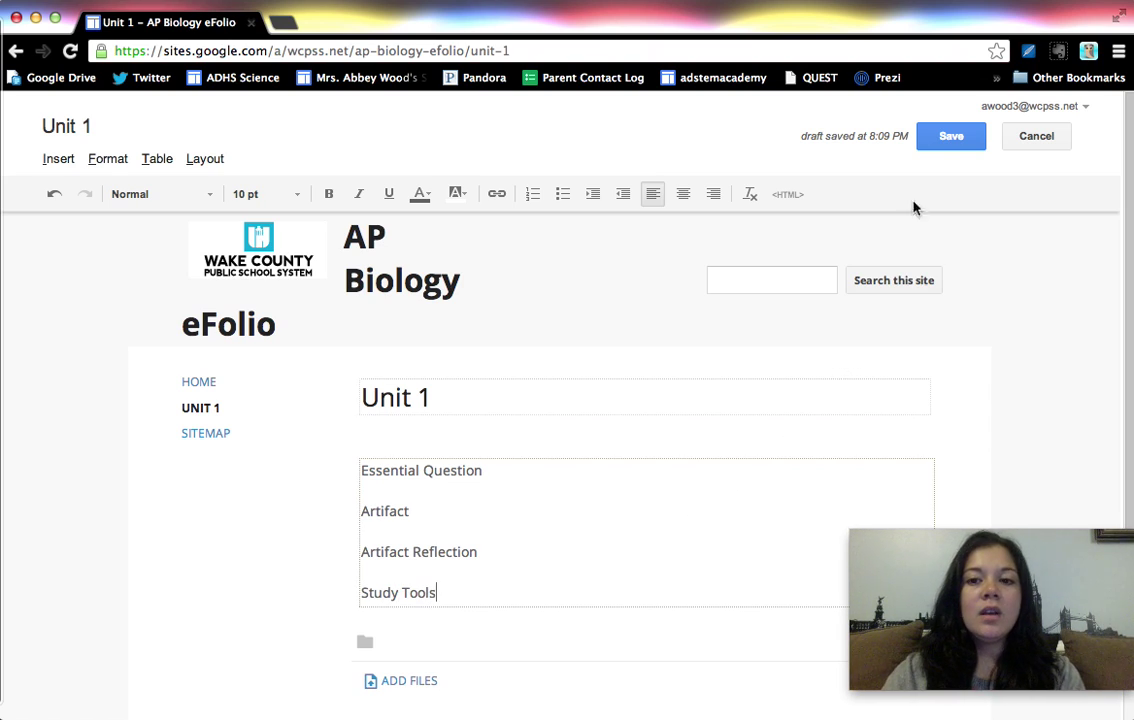
- Save Unit 1, then uncheck Allow comments and Allow attachments in its page settings
{"action": "left_click", "coordinate": [947, 140]}
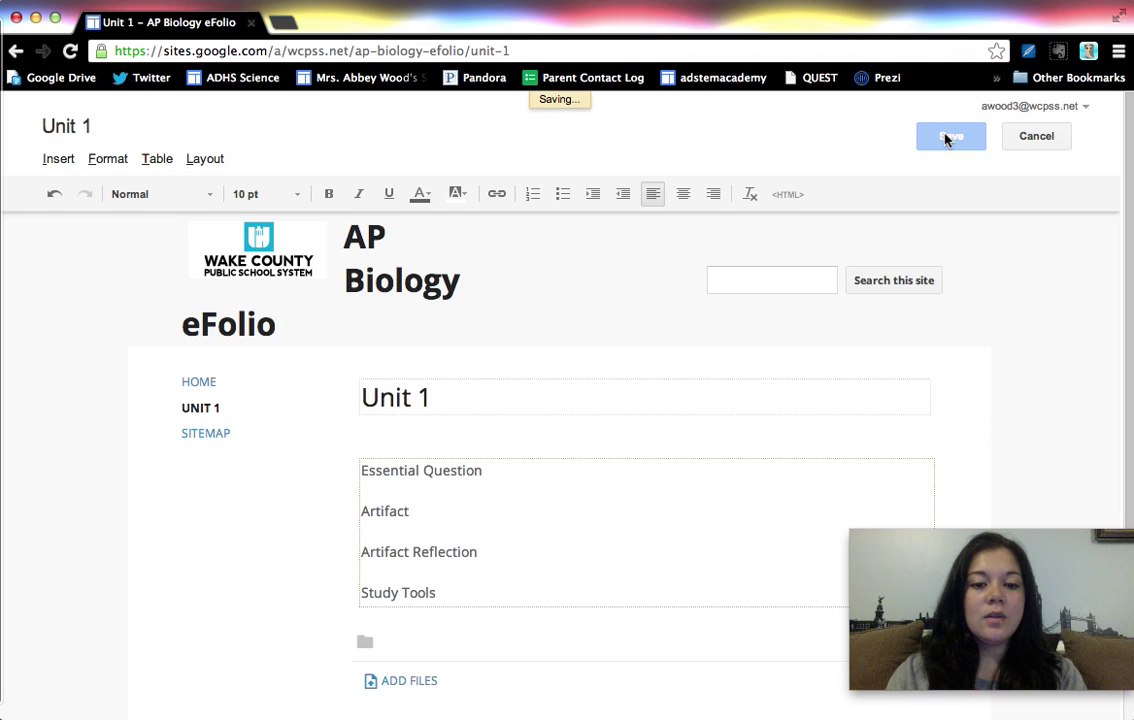
{"action": "left_click", "coordinate": [943, 140]}
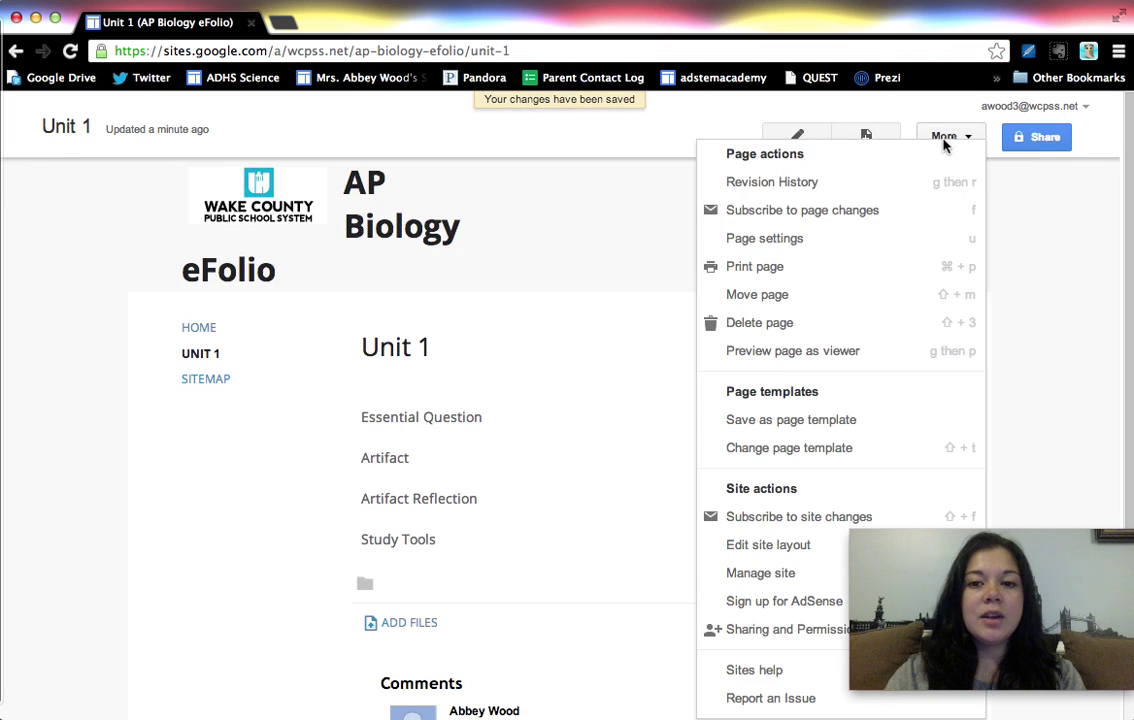
{"action": "left_click", "coordinate": [787, 239]}
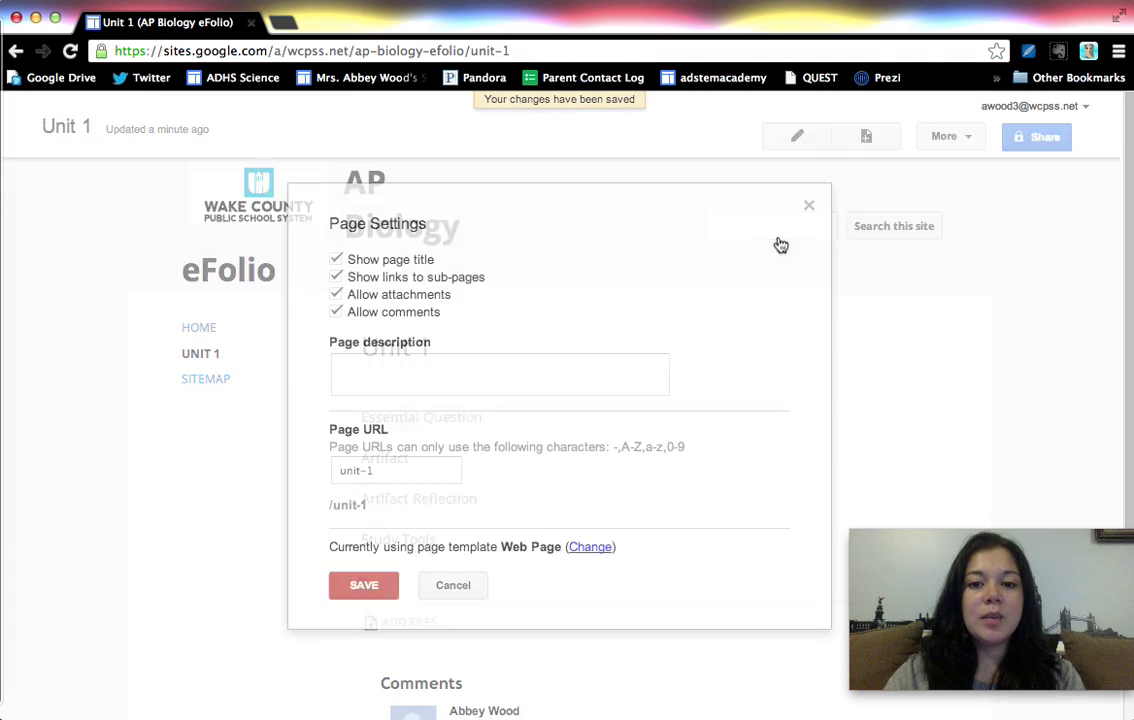
{"action": "left_click", "coordinate": [368, 315]}
{"action": "left_click", "coordinate": [336, 294]}
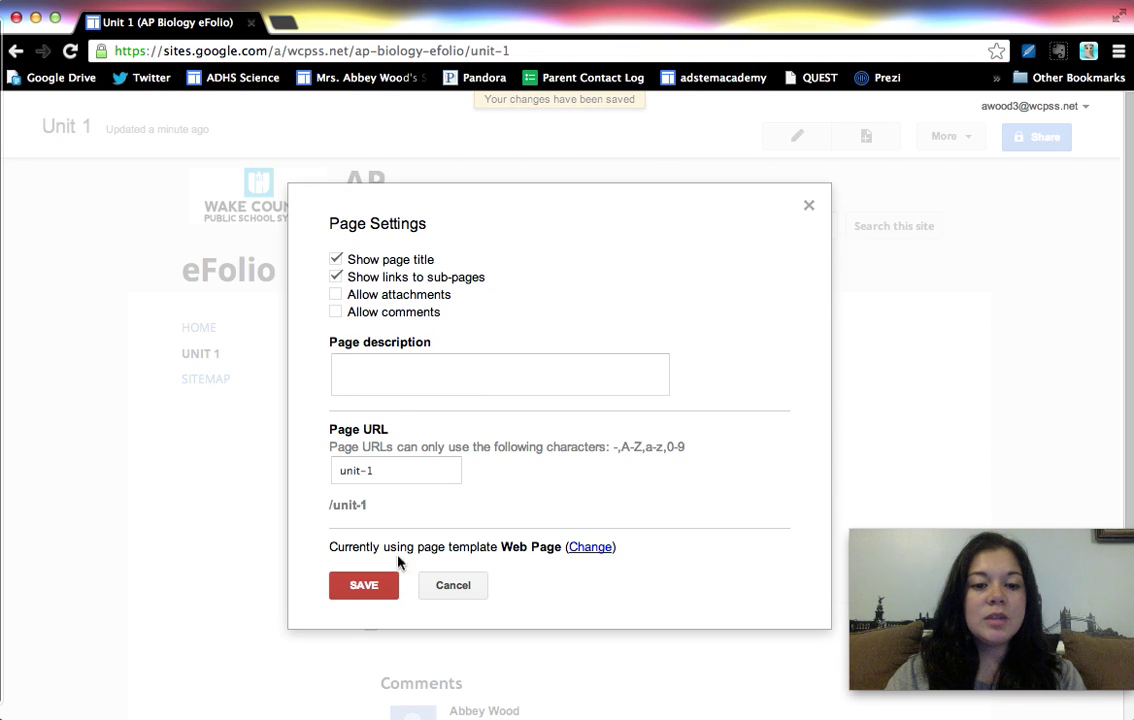
{"action": "left_click", "coordinate": [364, 586]}
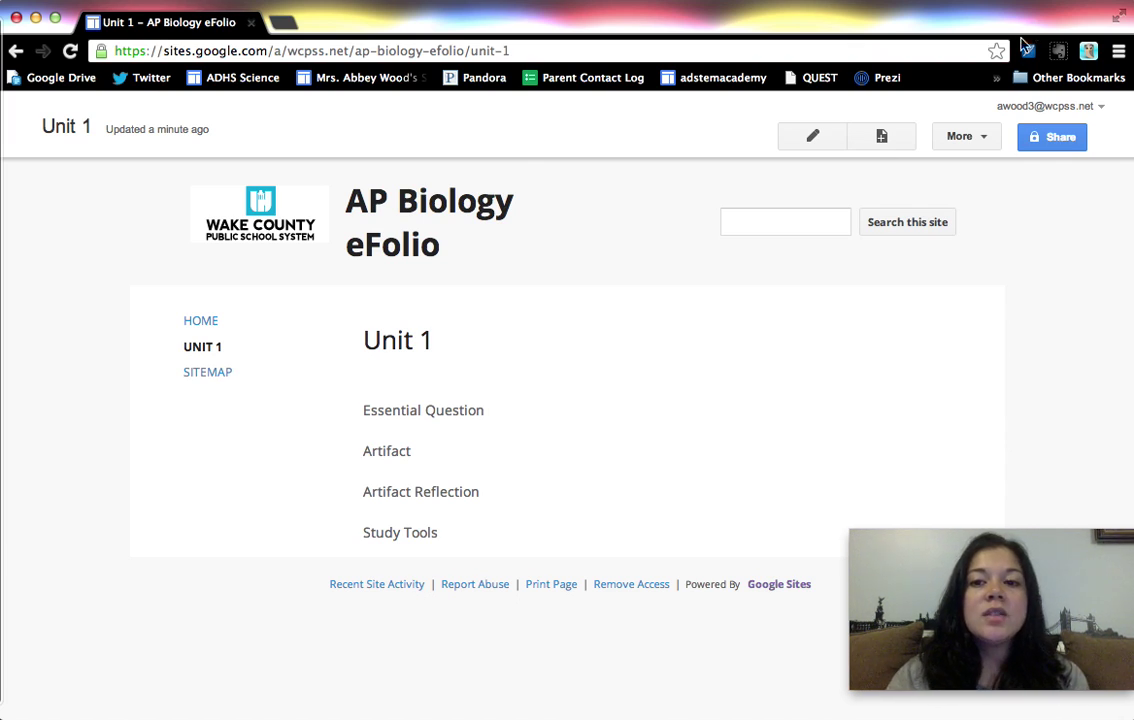
- Save Unit 1 as a page template renamed 'Unit Page', then save the template
{"action": "left_click", "coordinate": [979, 137]}
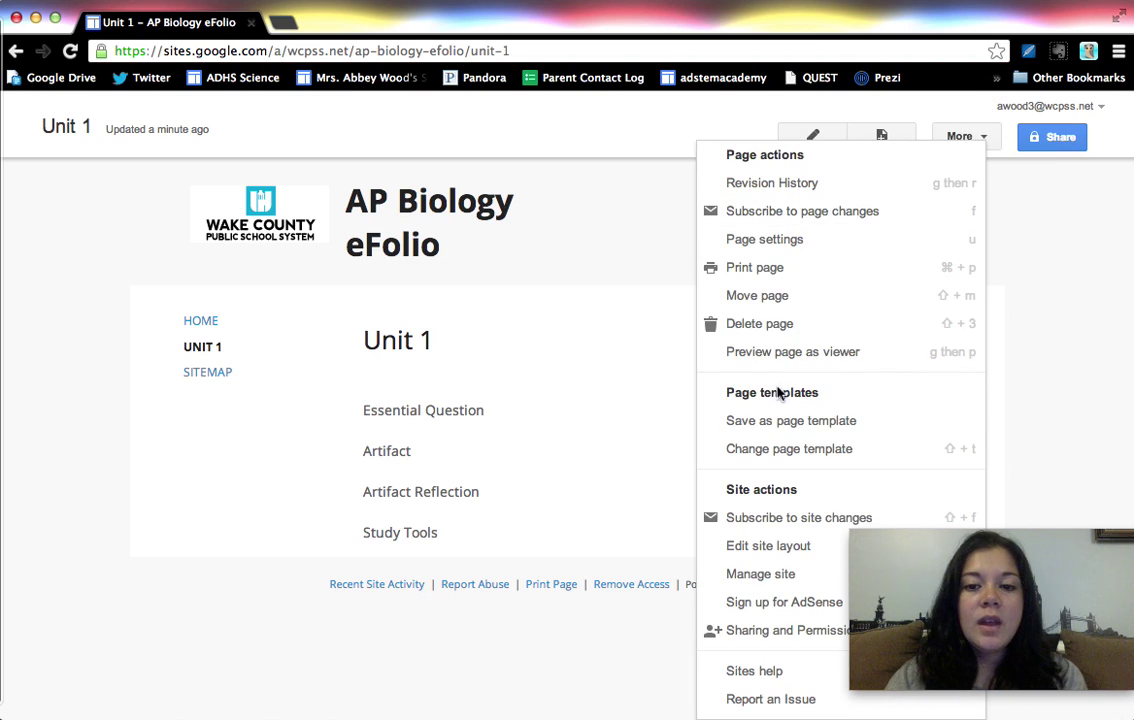
{"action": "left_click", "coordinate": [788, 428]}
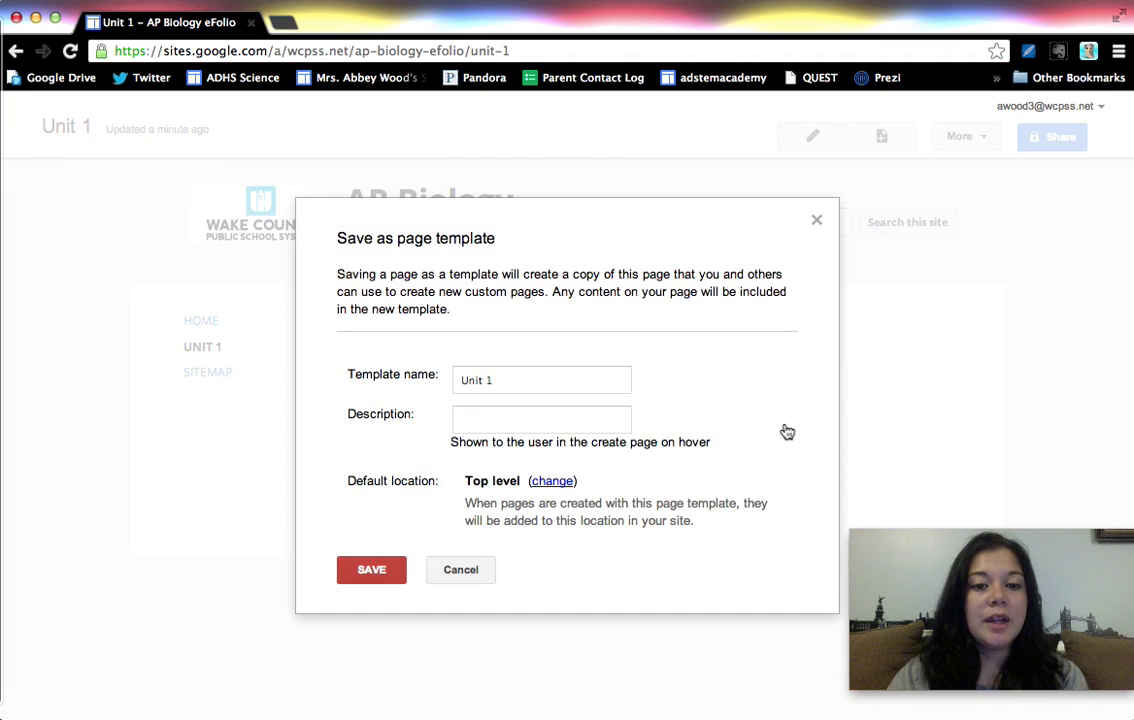
{"action": "left_click", "coordinate": [516, 376]}
{"action": "key", "text": "BackSpace"}
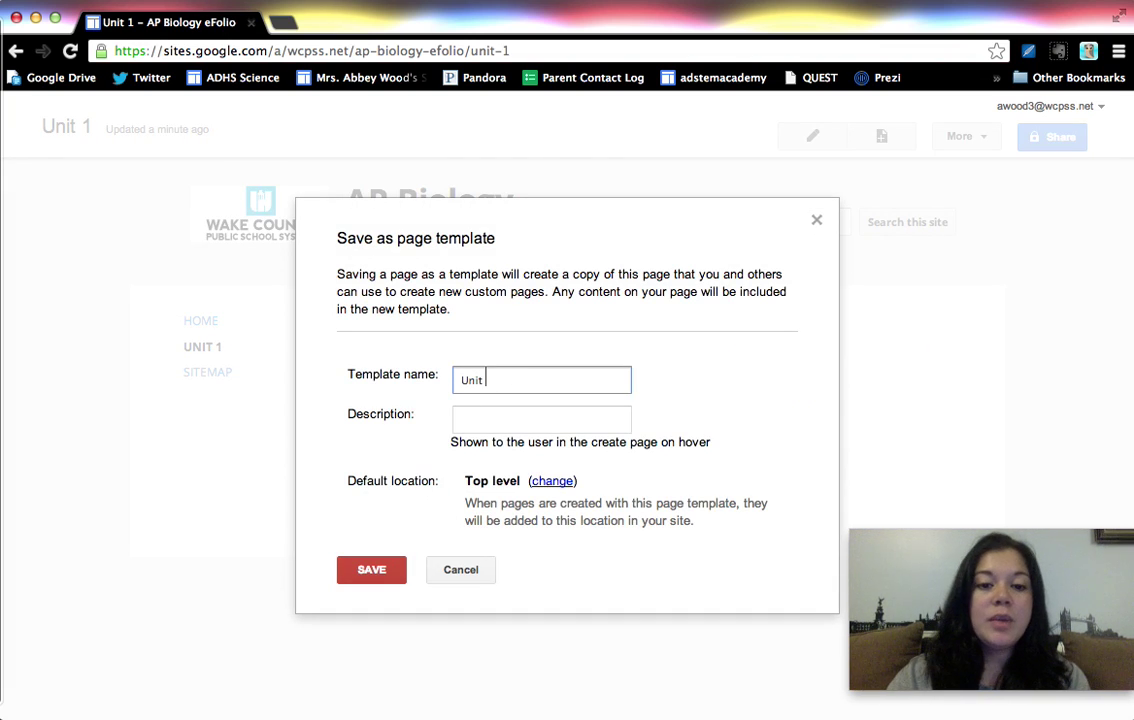
{"action": "key", "text": "BackSpace"}
{"action": "type", "text": "Page"}
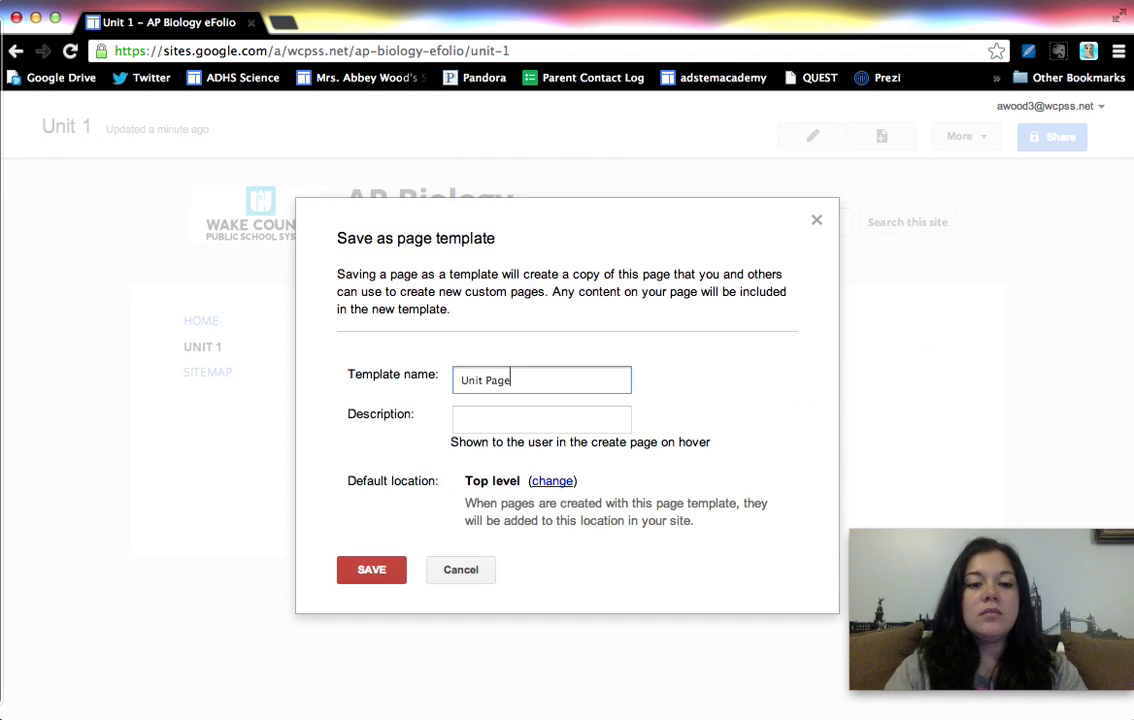
{"action": "left_click", "coordinate": [375, 576]}
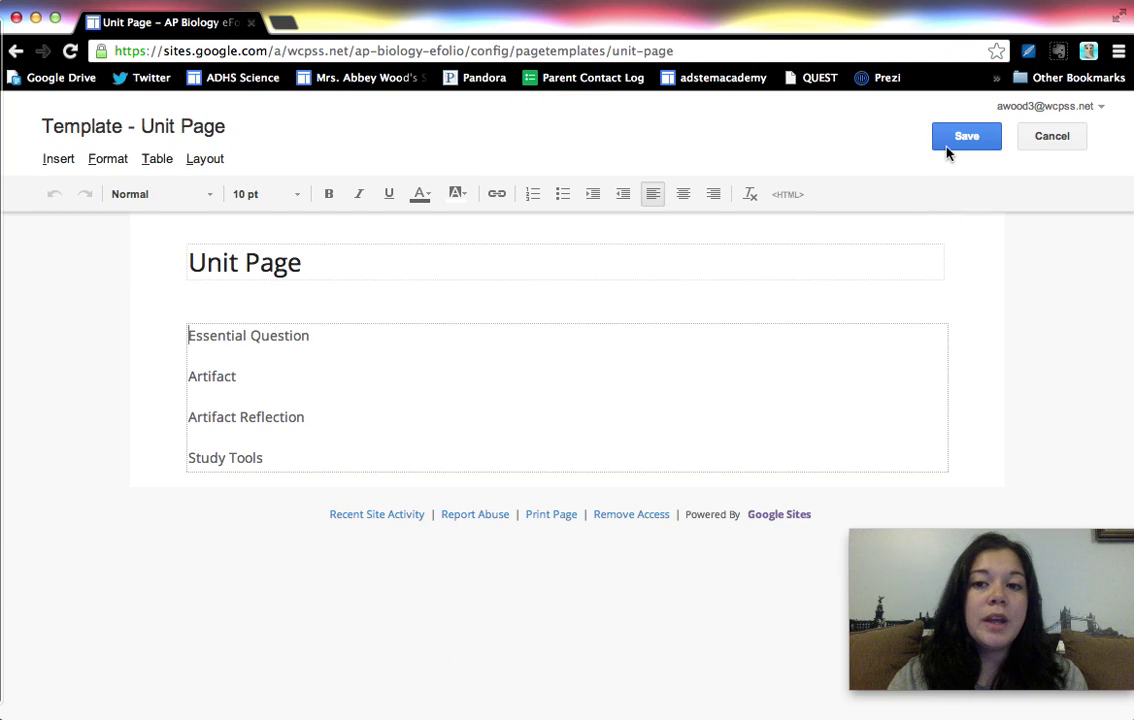
{"action": "left_click", "coordinate": [949, 150]}
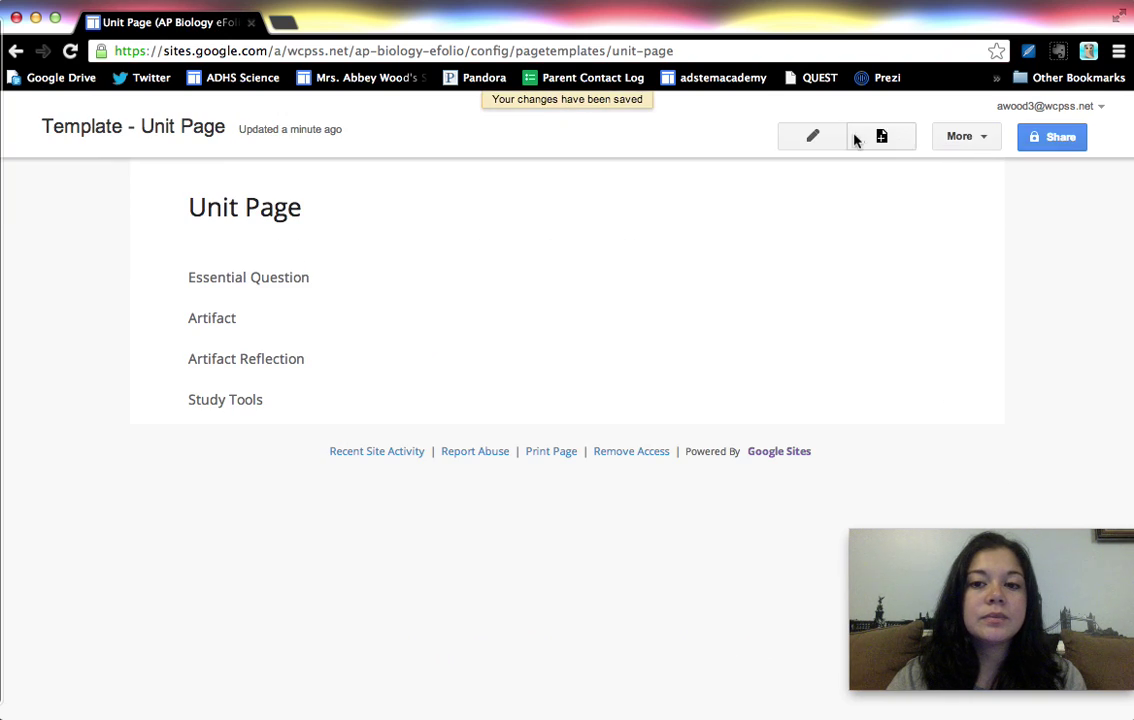
- Create a 'Unit 2' page from the Unit Page template and save it
{"action": "left_click", "coordinate": [900, 143]}
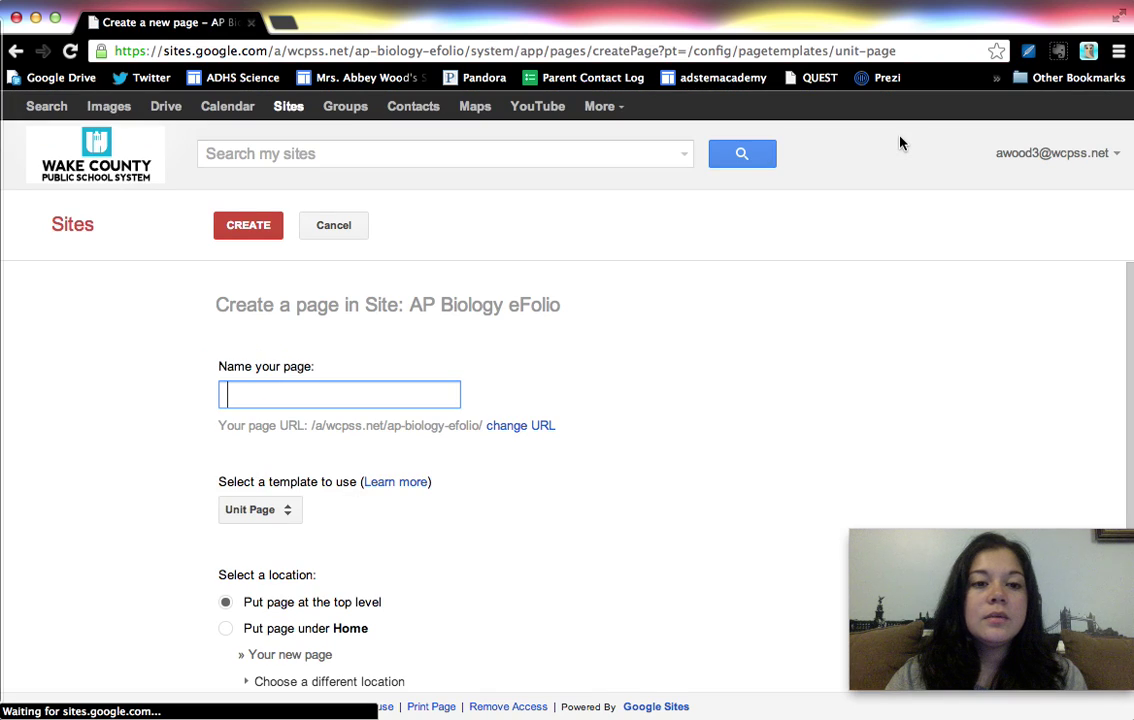
{"action": "type", "text": "Unit 2"}
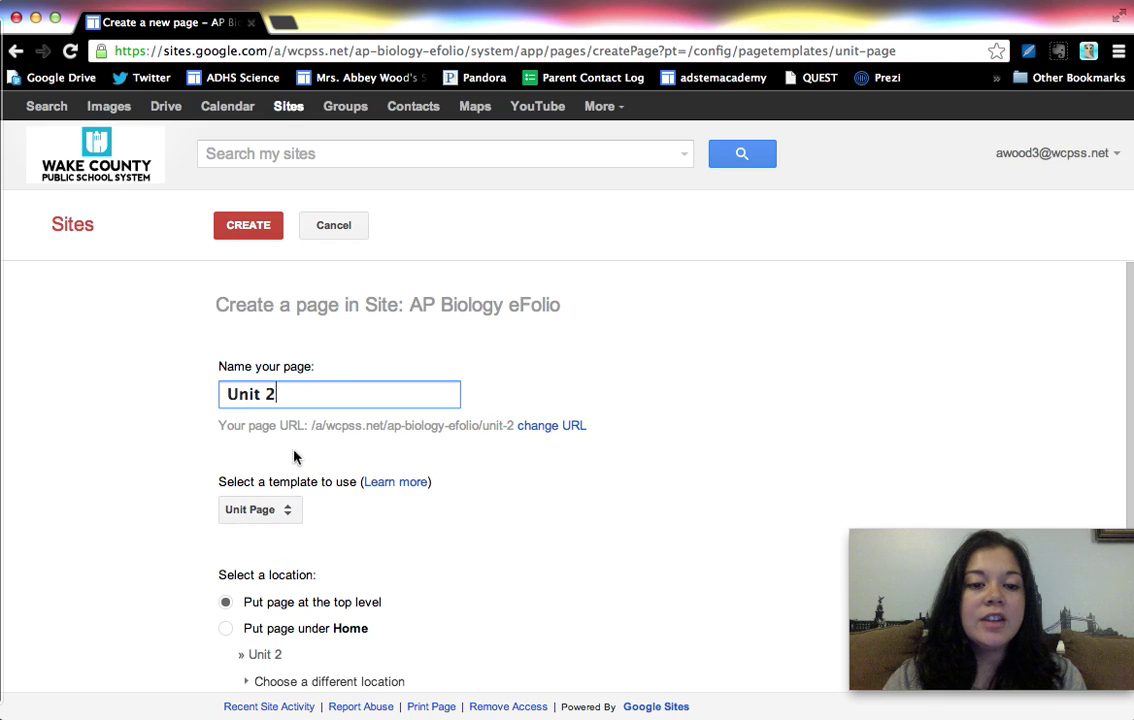
{"action": "left_click", "coordinate": [258, 228]}
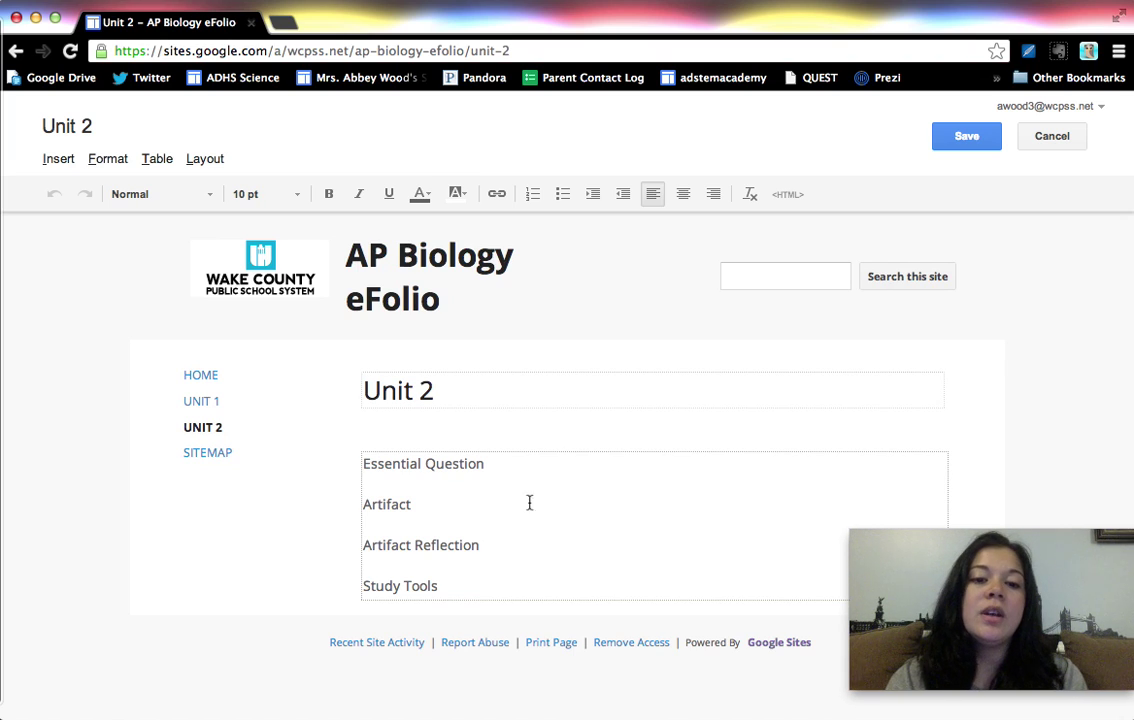
{"action": "left_click", "coordinate": [956, 143]}
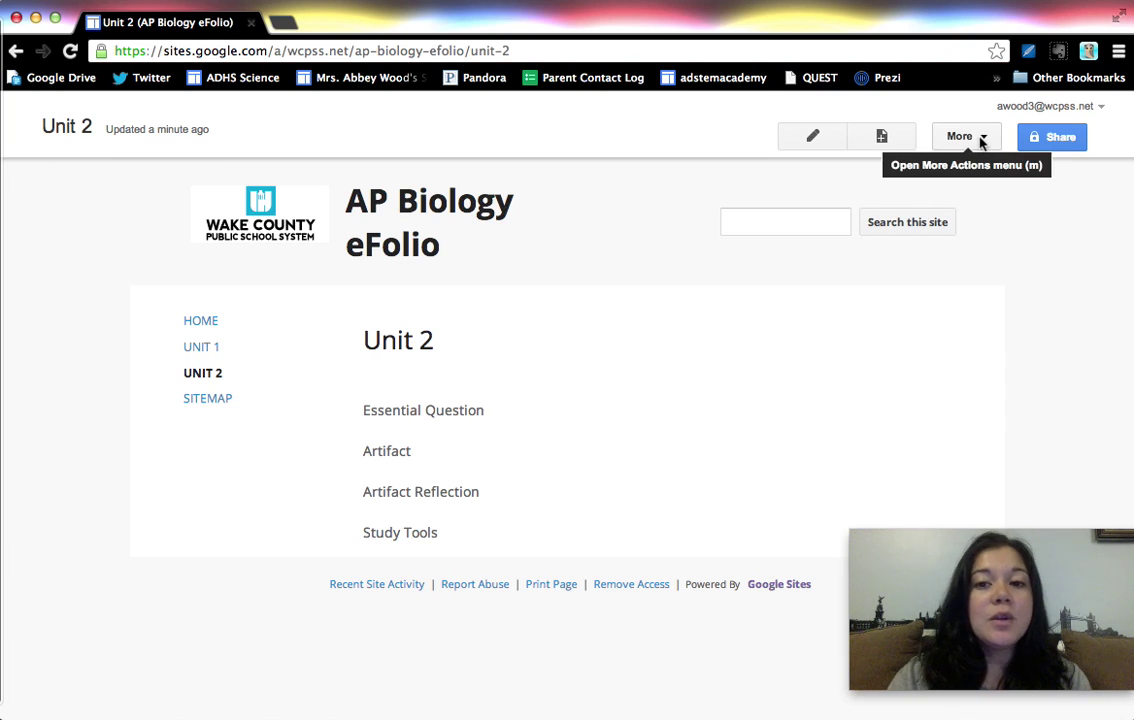
- Create a top-level 'Virtual Lab Notebook' page using the List template
{"action": "left_click", "coordinate": [891, 146]}
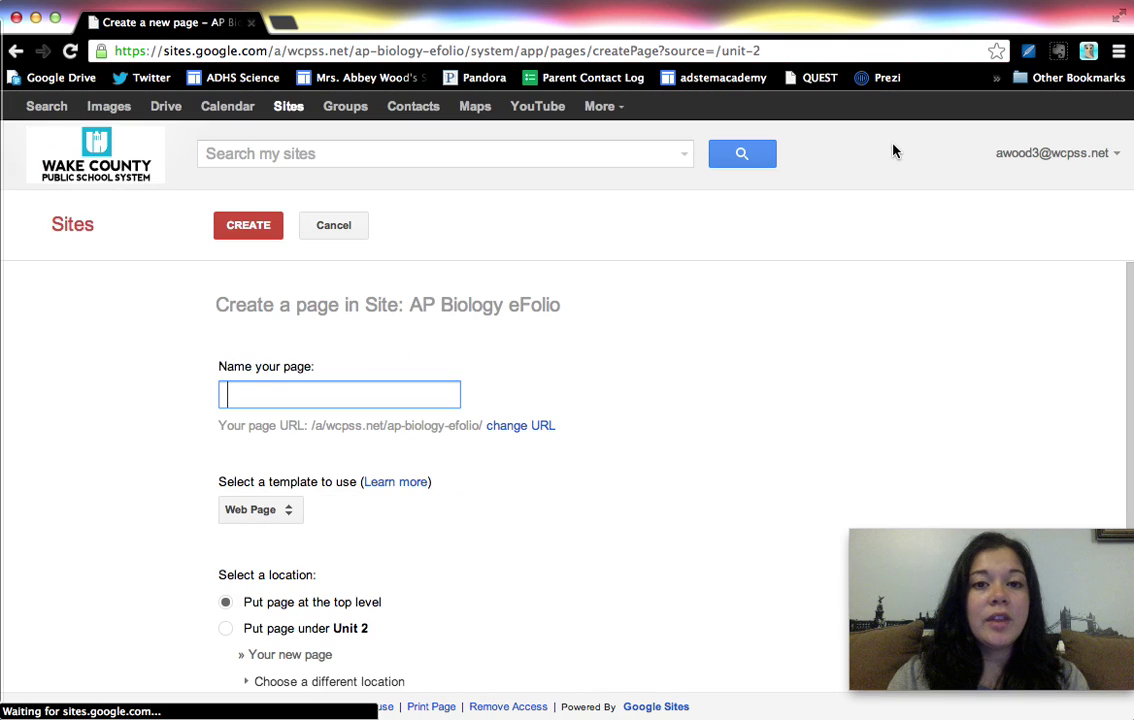
{"action": "type", "text": "Virtual"}
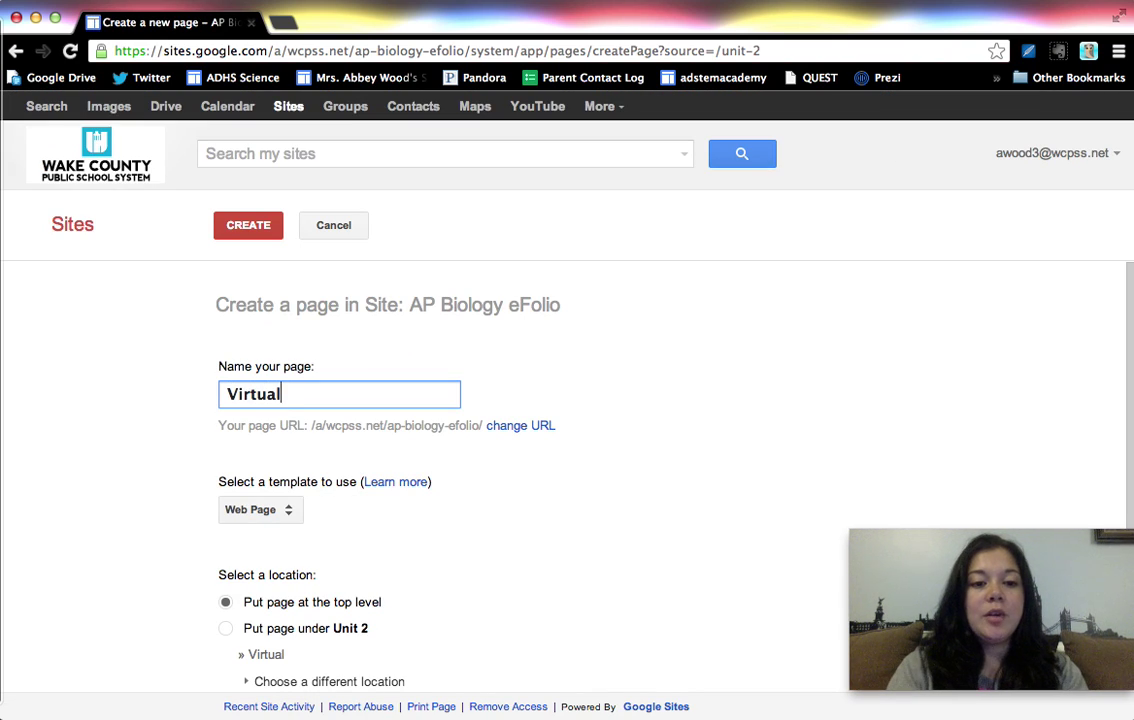
{"action": "type", "text": " Lab No"}
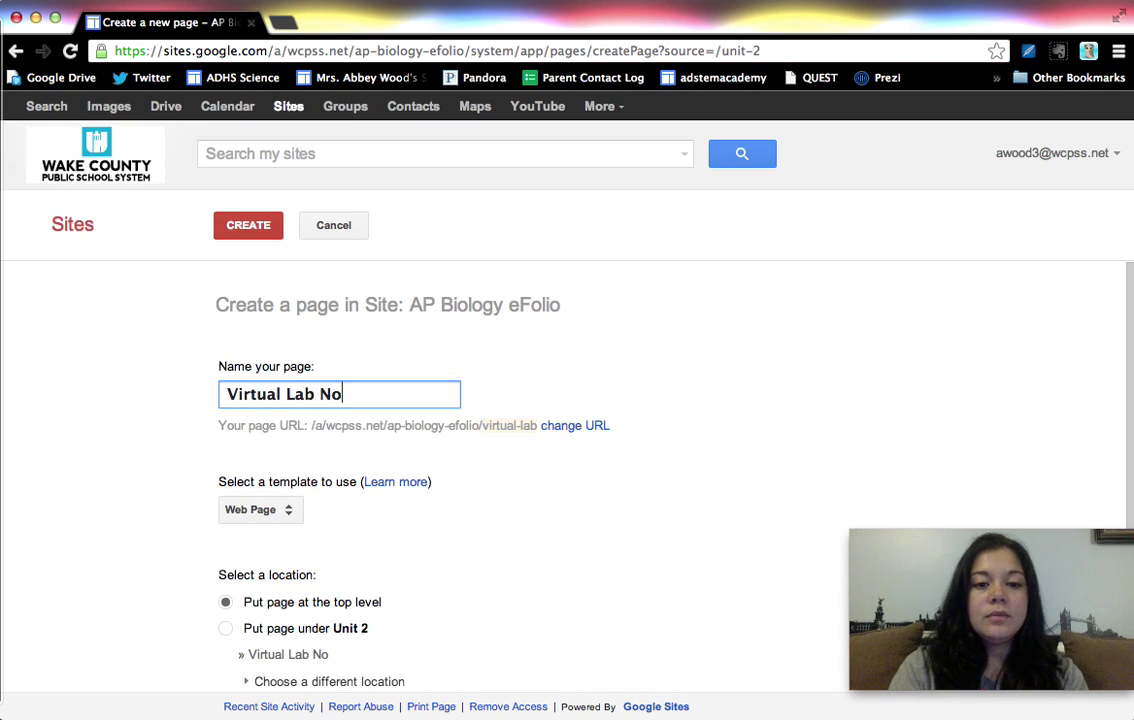
{"action": "type", "text": "tebook"}
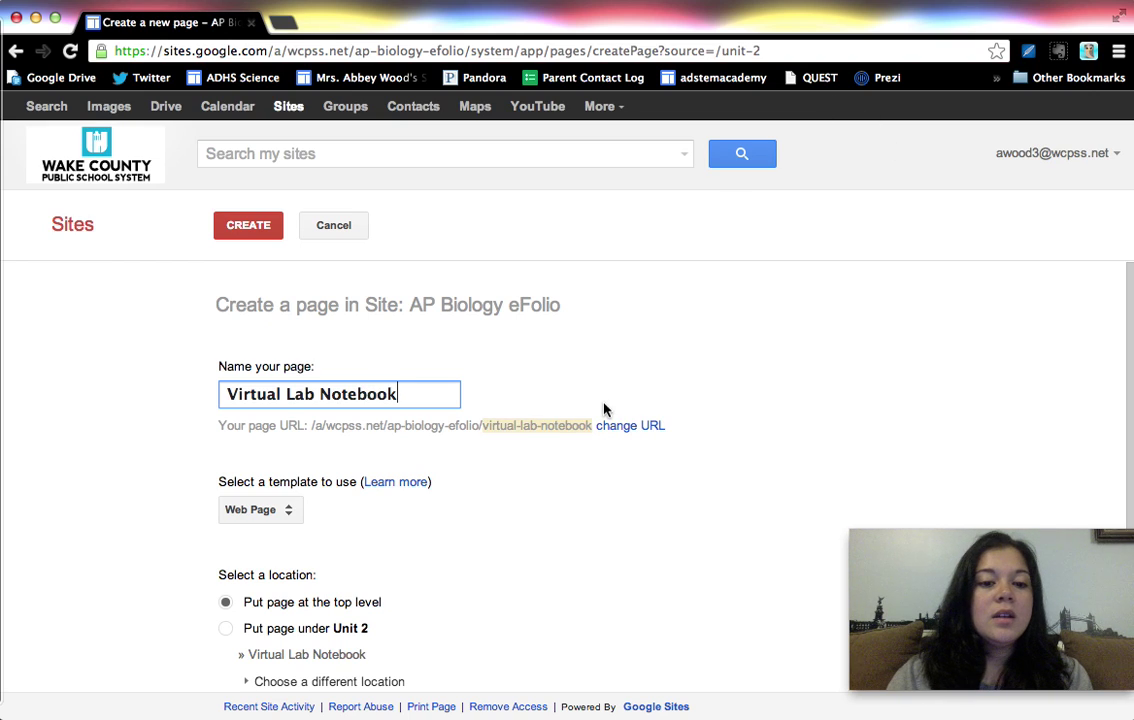
{"action": "left_click", "coordinate": [290, 509]}
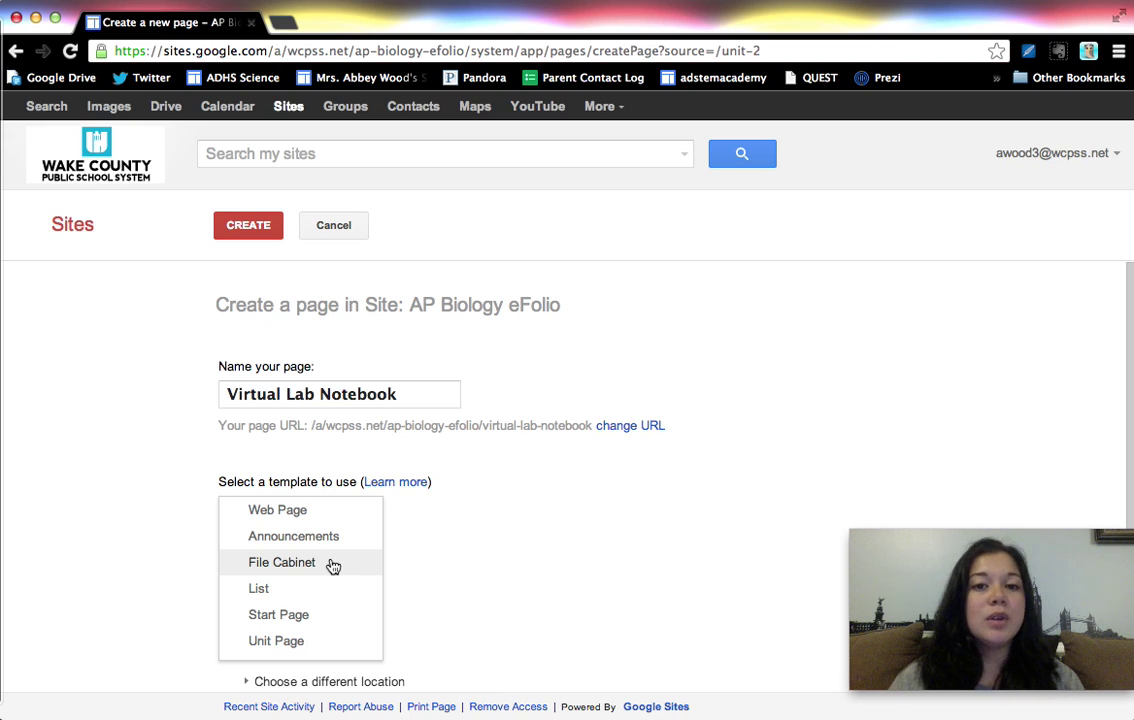
{"action": "left_click", "coordinate": [316, 587]}
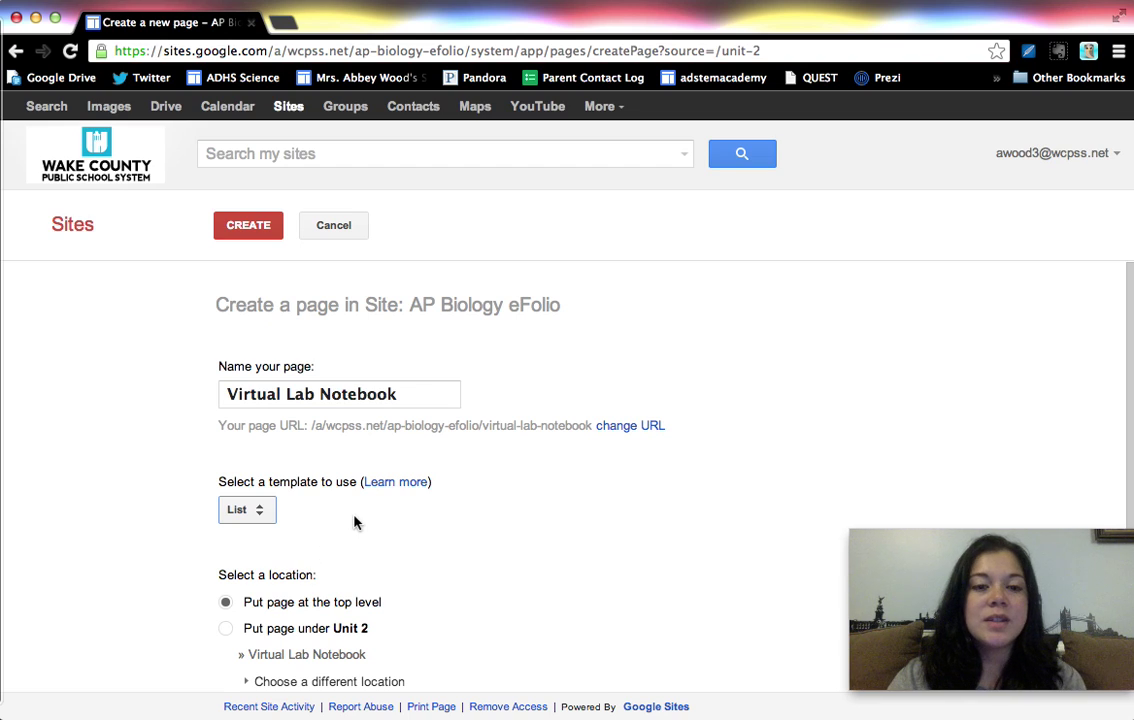
{"action": "left_click", "coordinate": [270, 232]}
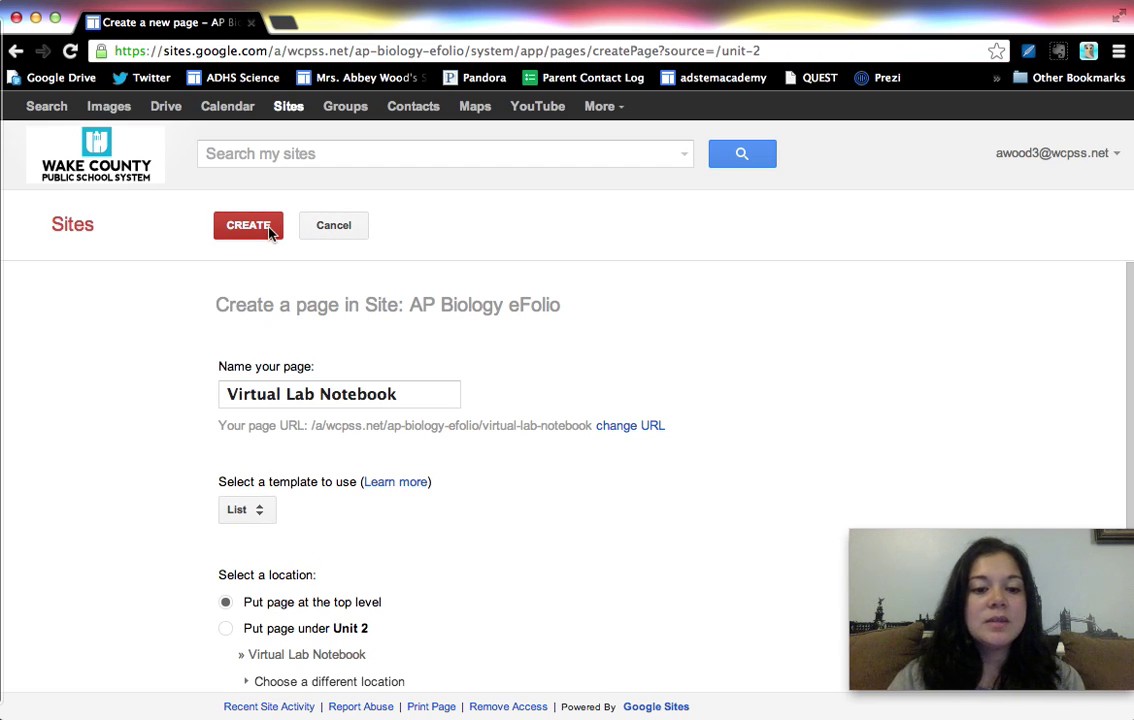
{"action": "left_click", "coordinate": [270, 229]}
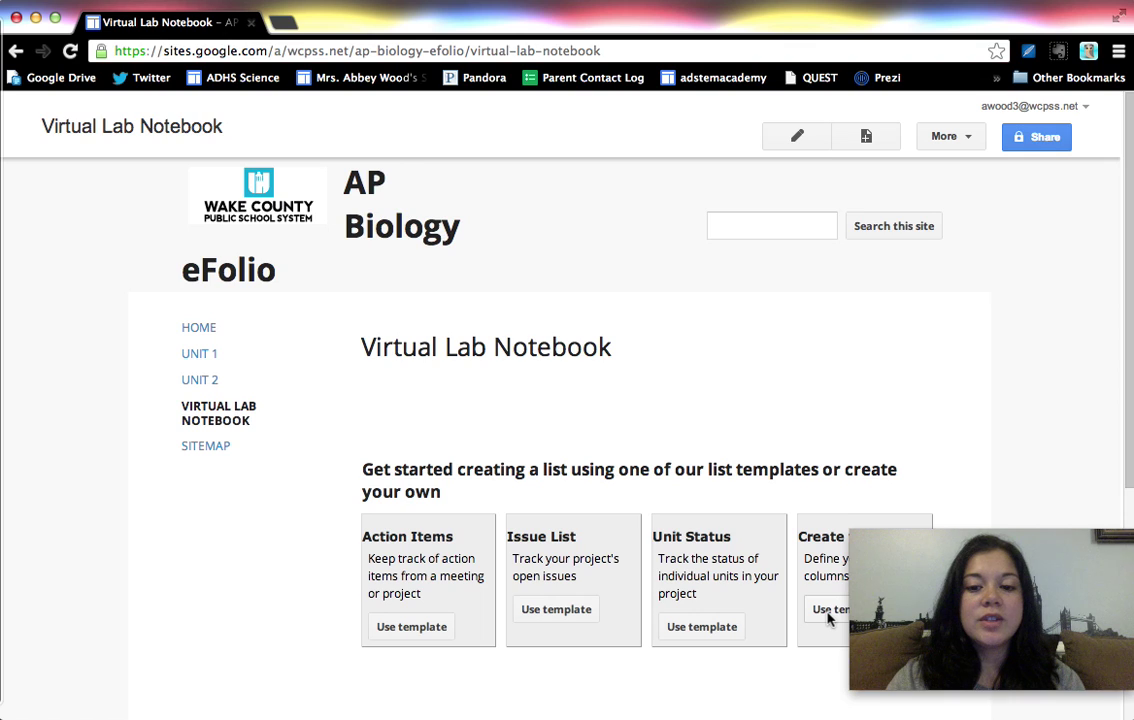
- Start a custom list with columns Date (date type), Title, Purpose and Conclusion
{"action": "scroll", "coordinate": [827, 619], "scroll_direction": "down", "scroll_amount": 3}
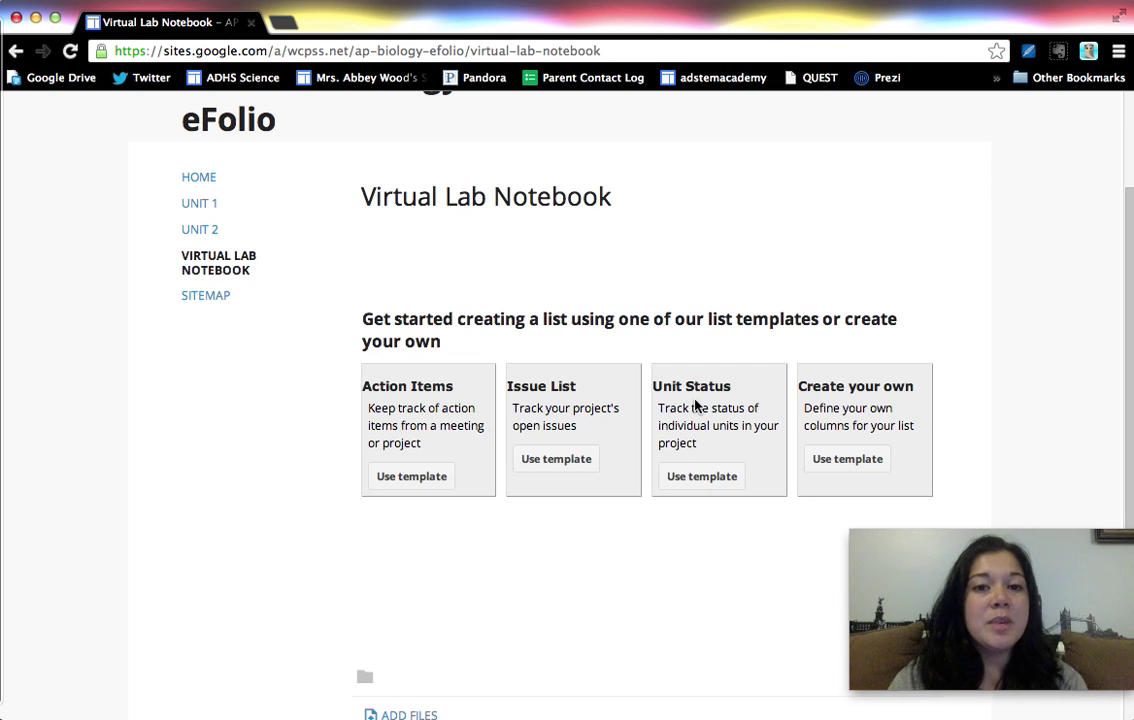
{"action": "left_click", "coordinate": [858, 461]}
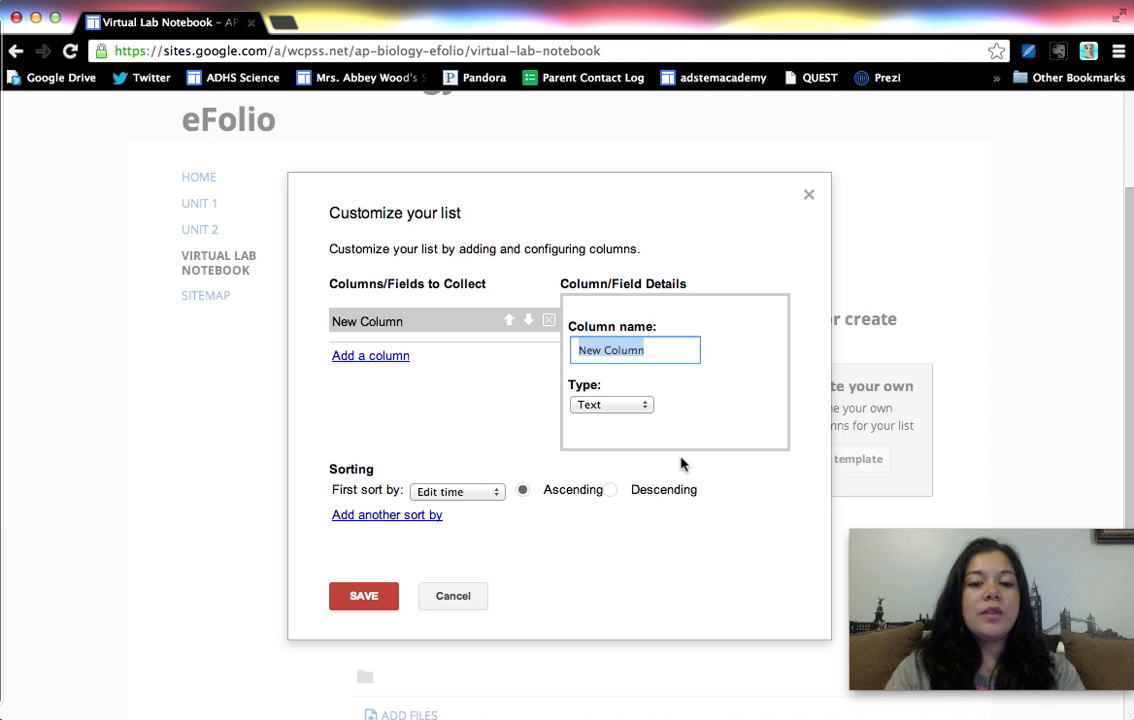
{"action": "type", "text": "Date"}
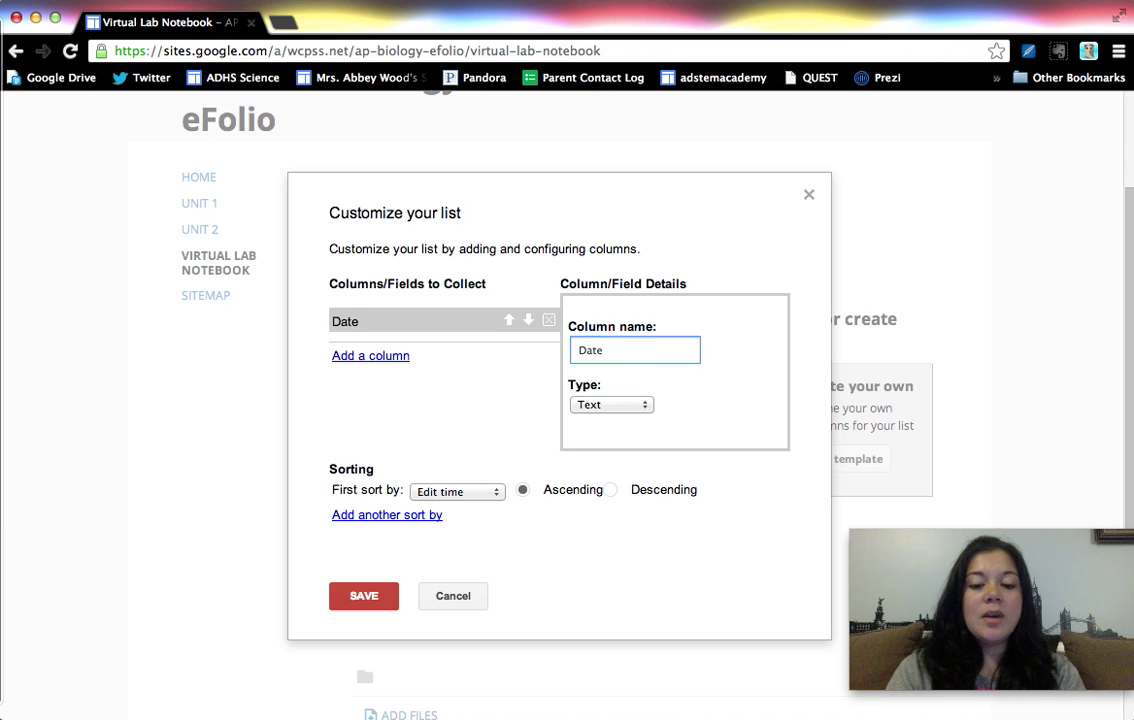
{"action": "left_click", "coordinate": [640, 408]}
{"action": "left_click", "coordinate": [610, 372]}
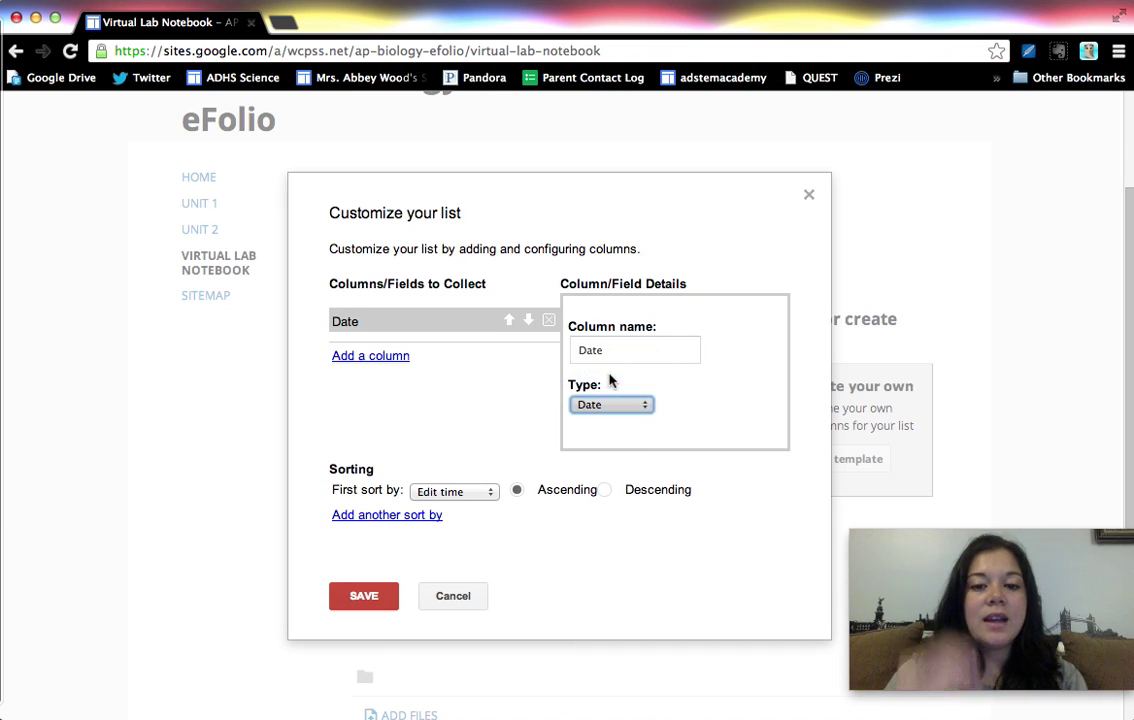
{"action": "left_click", "coordinate": [398, 358]}
{"action": "type", "text": "Title"}
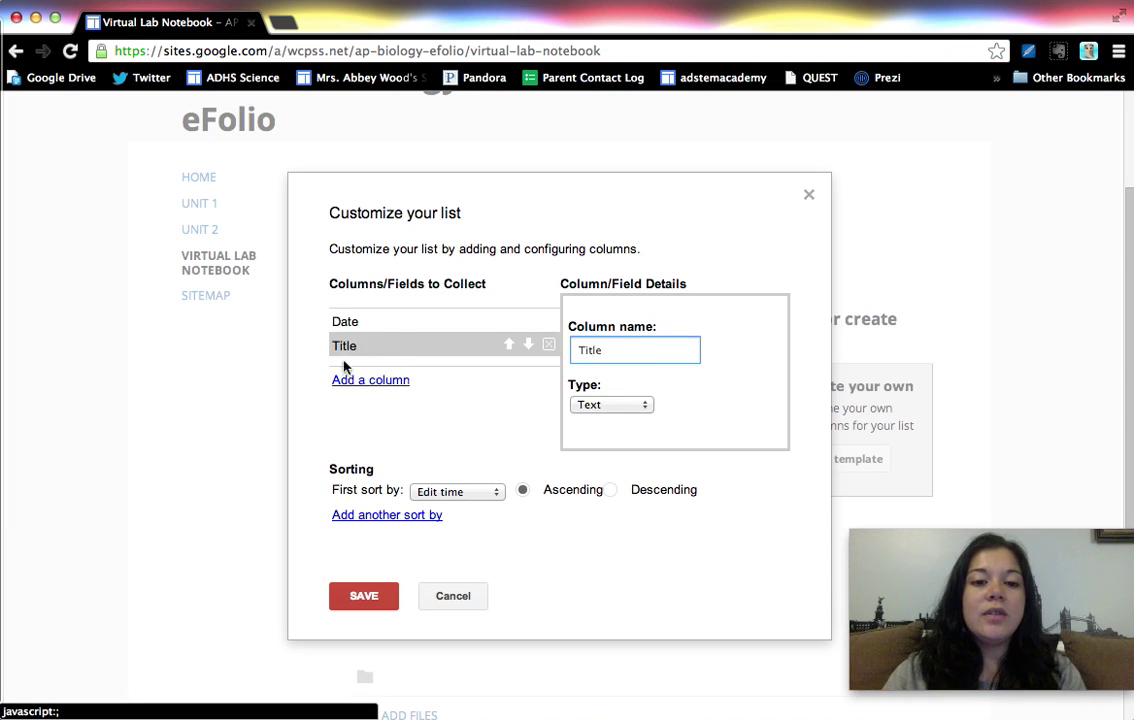
{"action": "left_click", "coordinate": [359, 392]}
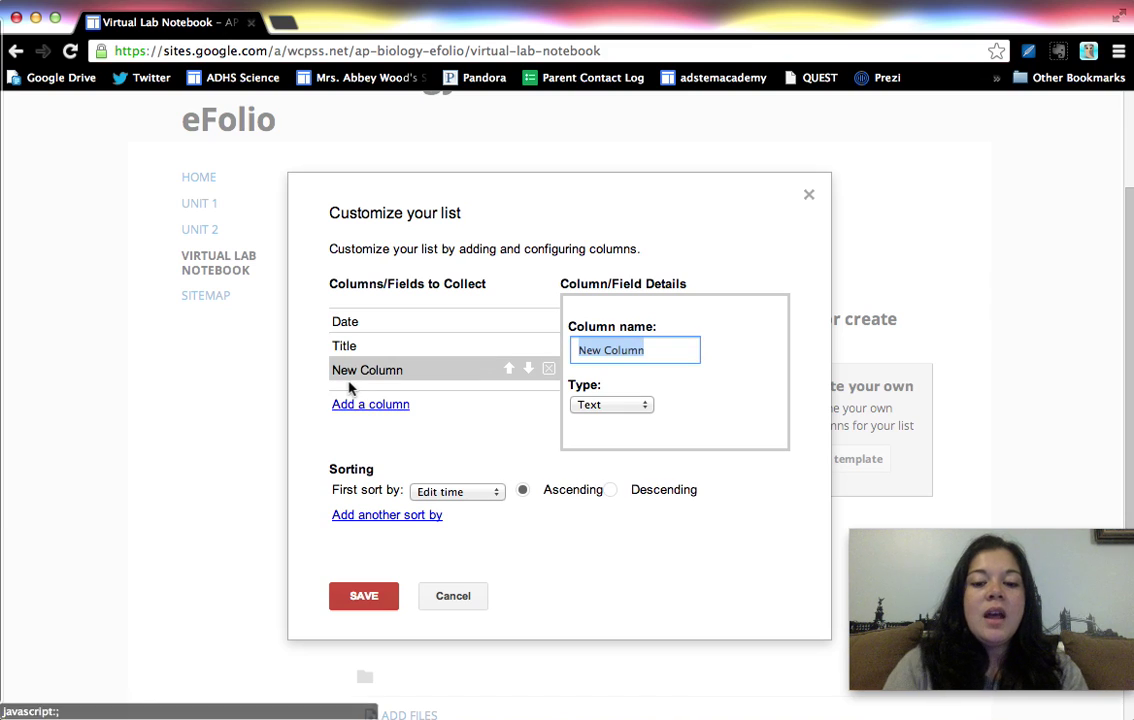
{"action": "type", "text": "Purpose"}
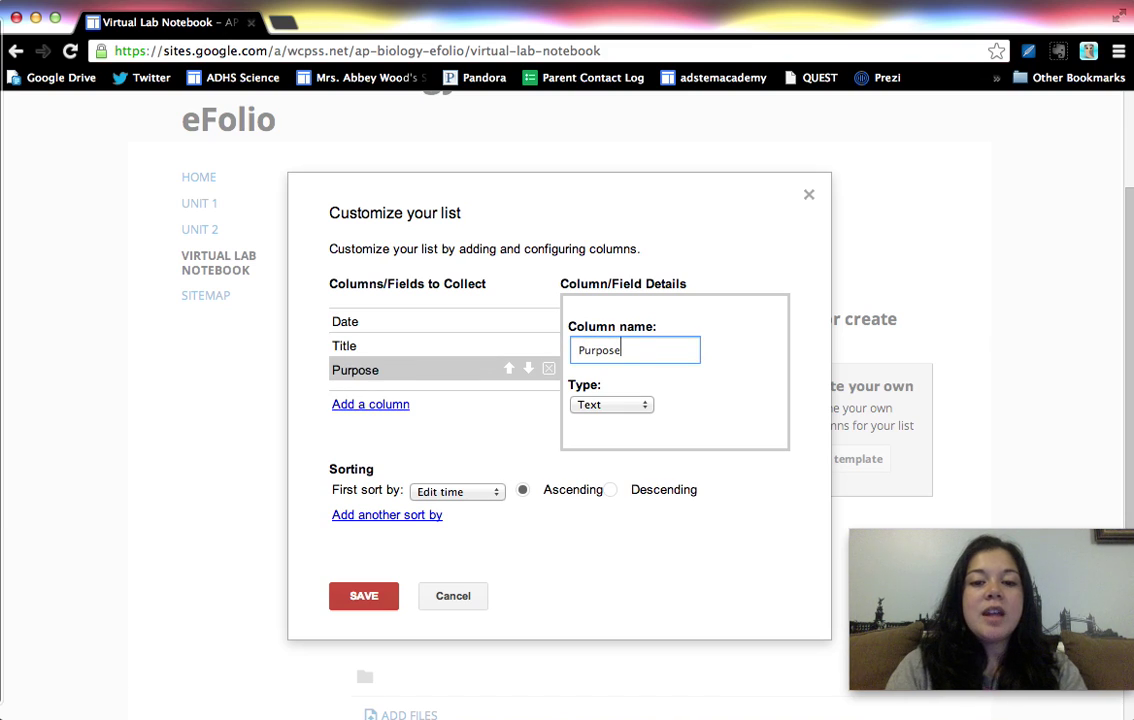
{"action": "left_click", "coordinate": [386, 404]}
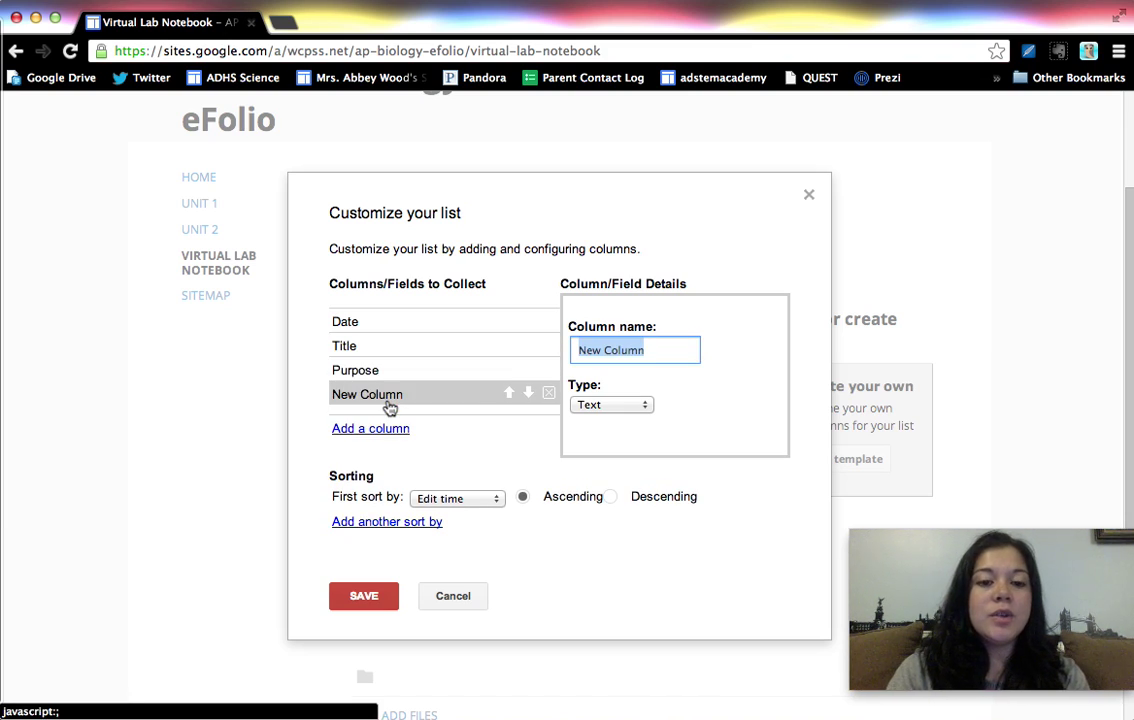
{"action": "type", "text": "Conclusion"}
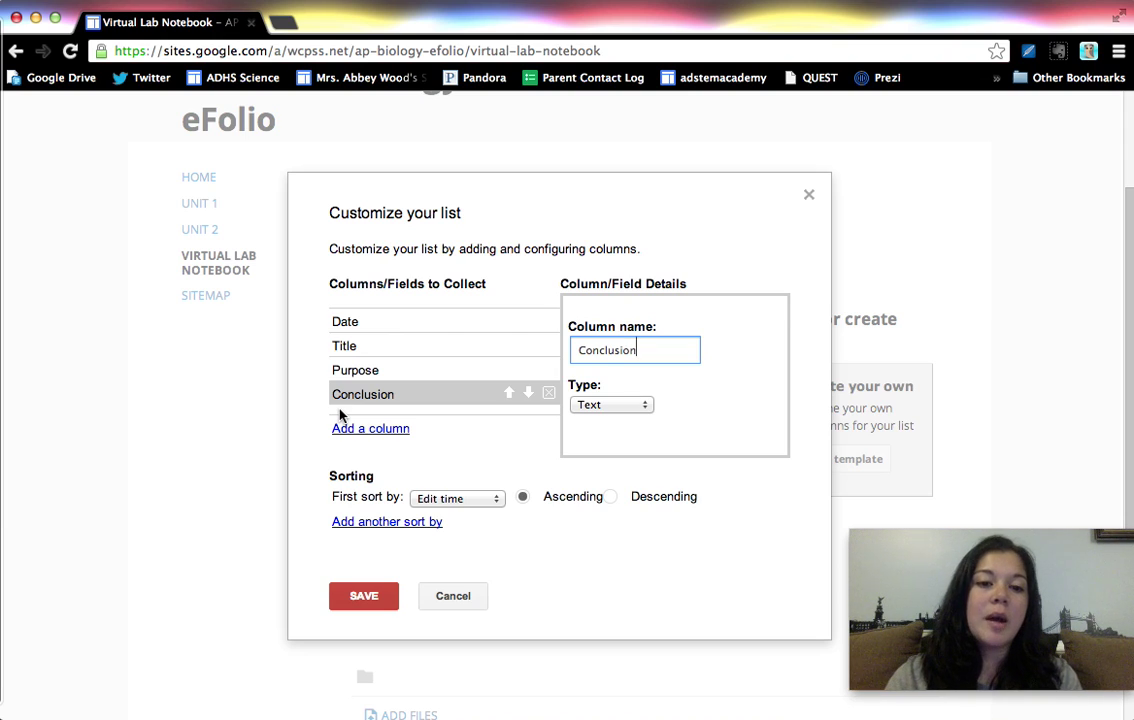
- Add URL columns Lab Report and Artifact, sort first by Date, and save the list
{"action": "left_click", "coordinate": [399, 437]}
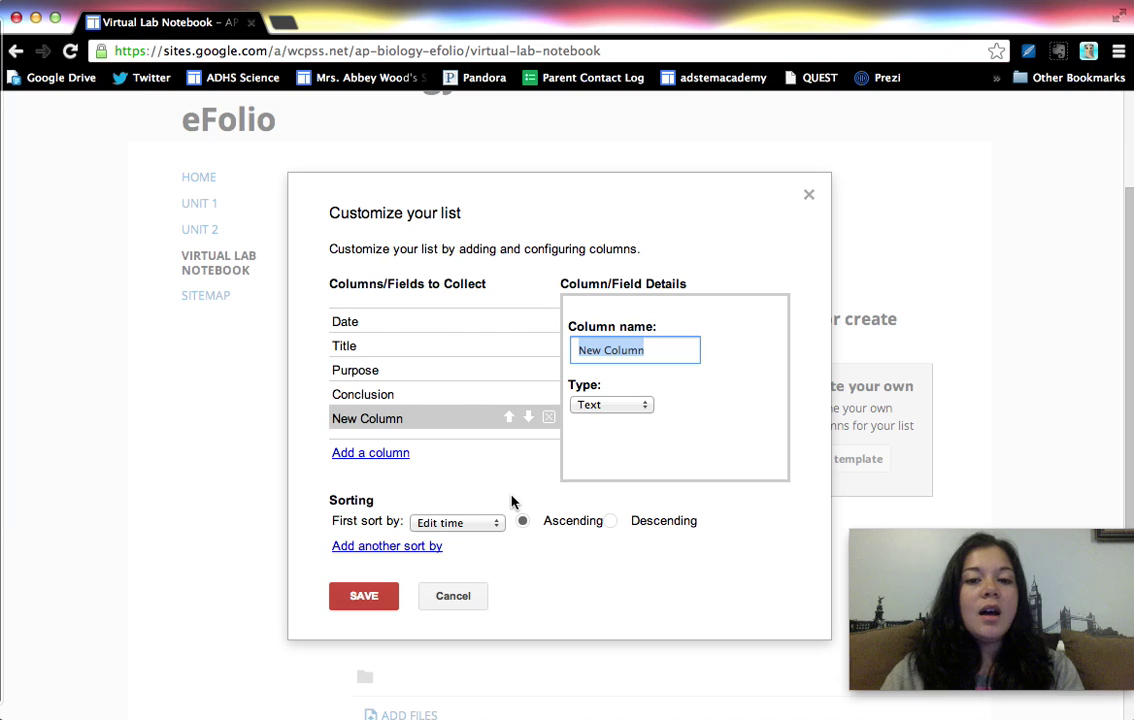
{"action": "type", "text": "L"}
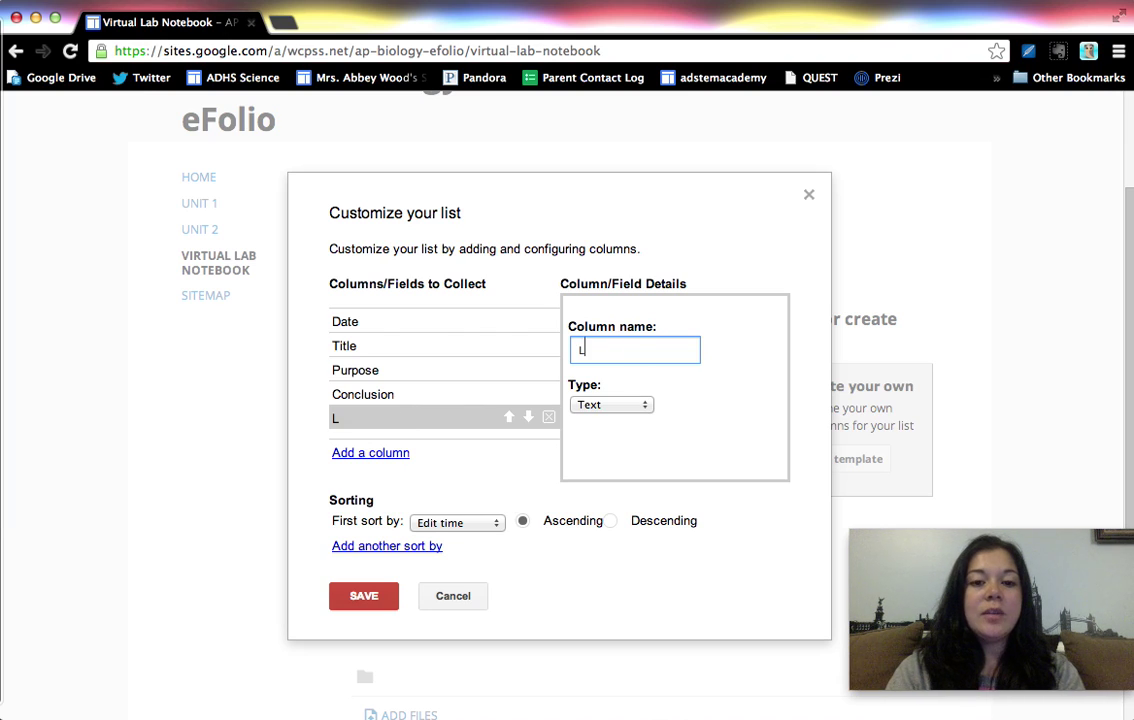
{"action": "type", "text": "ab Repor"}
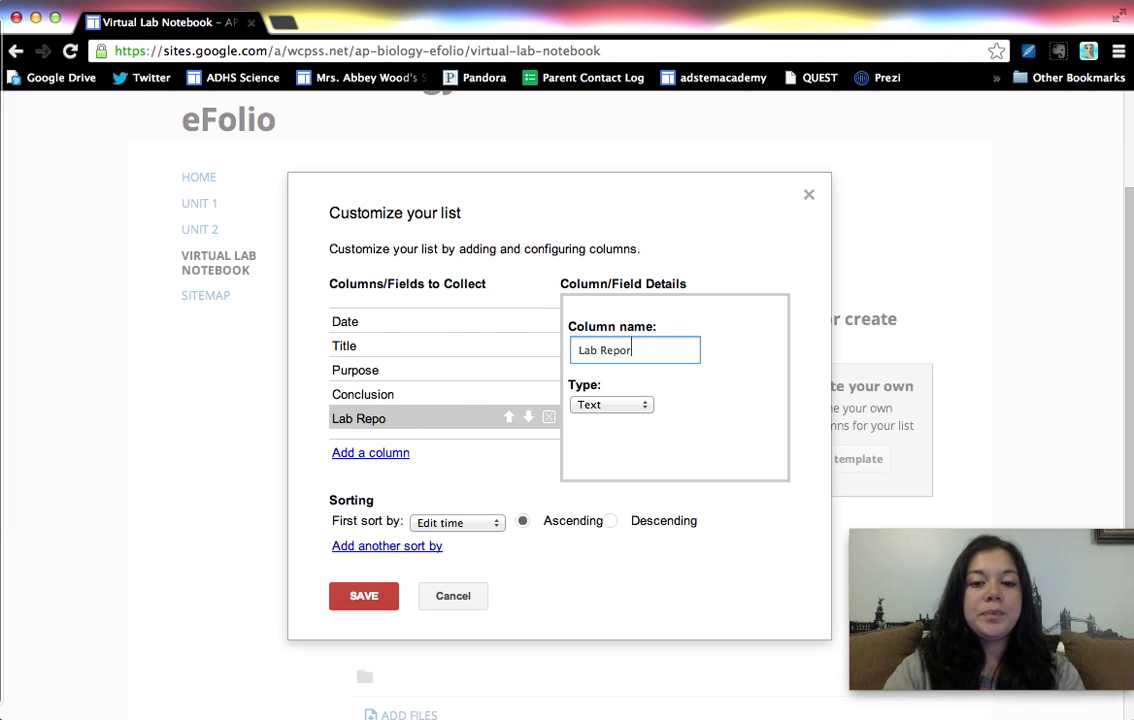
{"action": "type", "text": "t"}
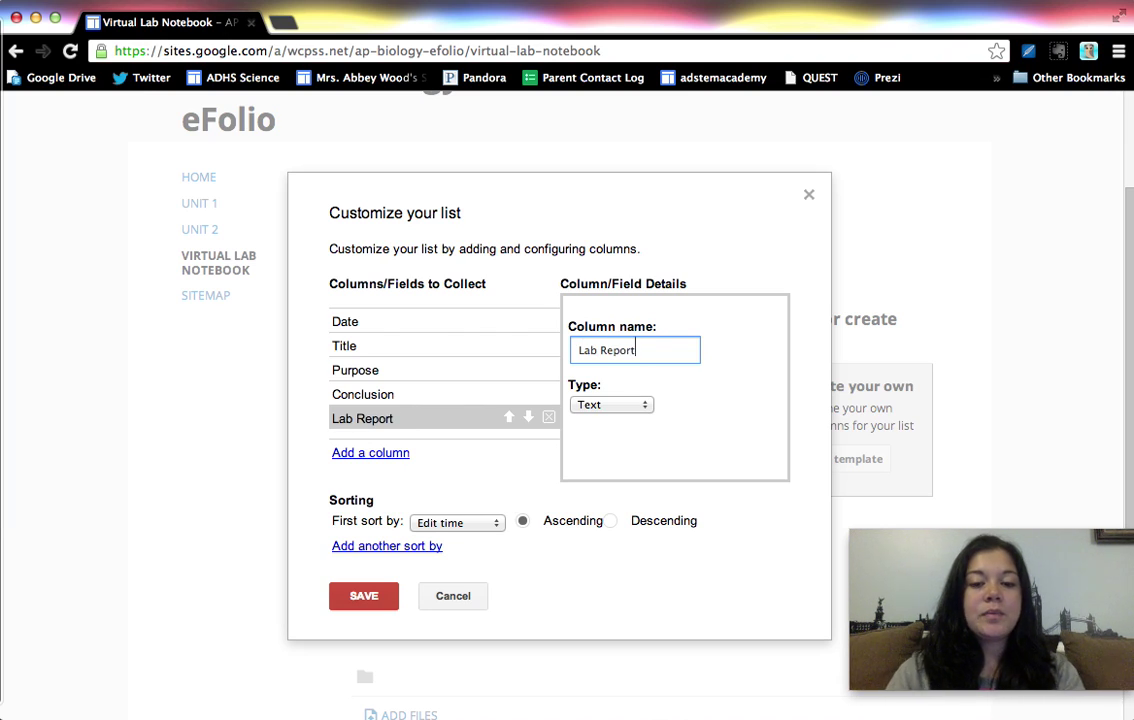
{"action": "left_click", "coordinate": [631, 406]}
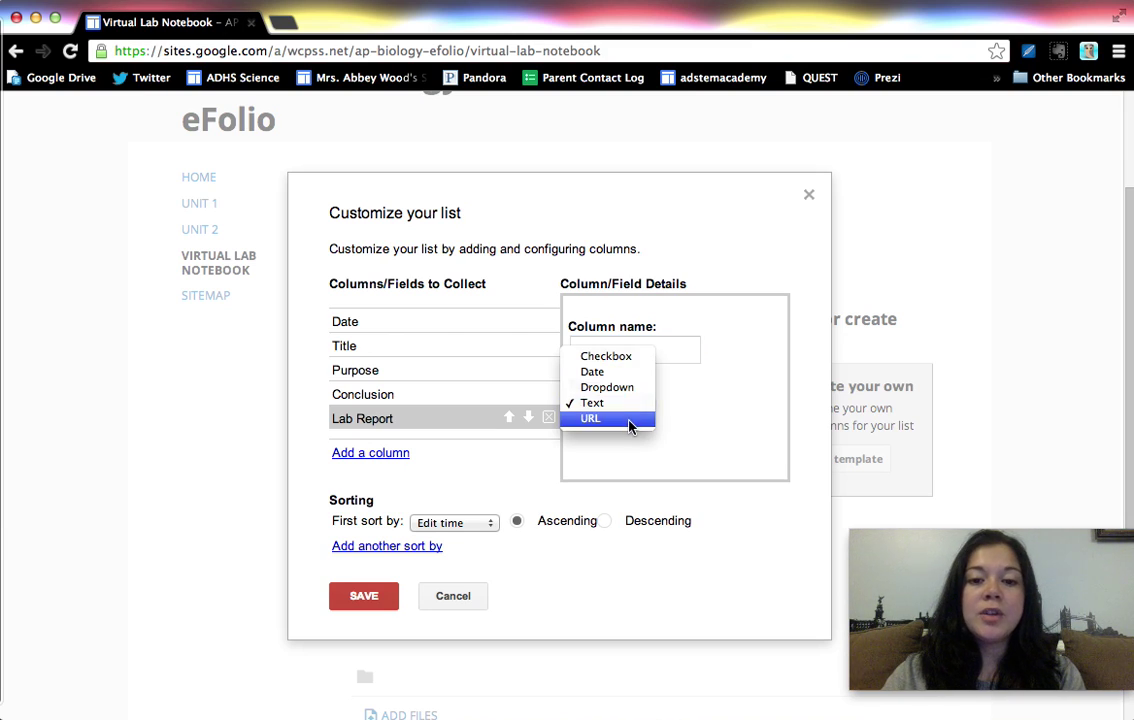
{"action": "left_click", "coordinate": [629, 421]}
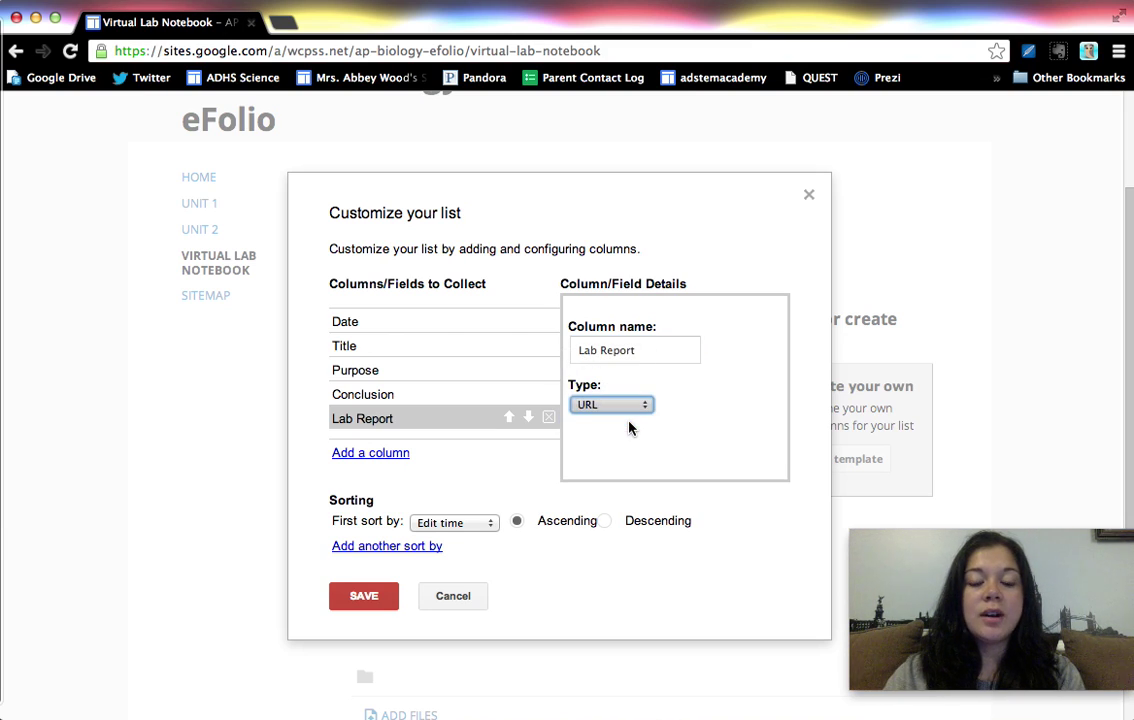
{"action": "left_click", "coordinate": [390, 455]}
{"action": "type", "text": "Ar"}
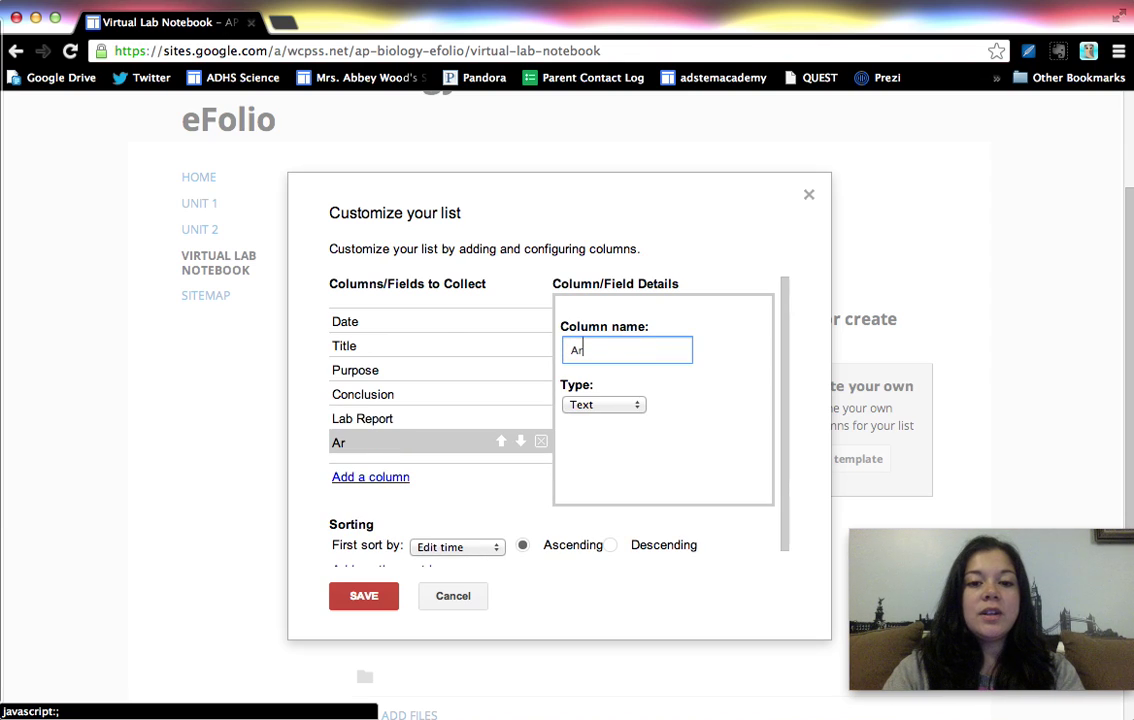
{"action": "type", "text": "tifact"}
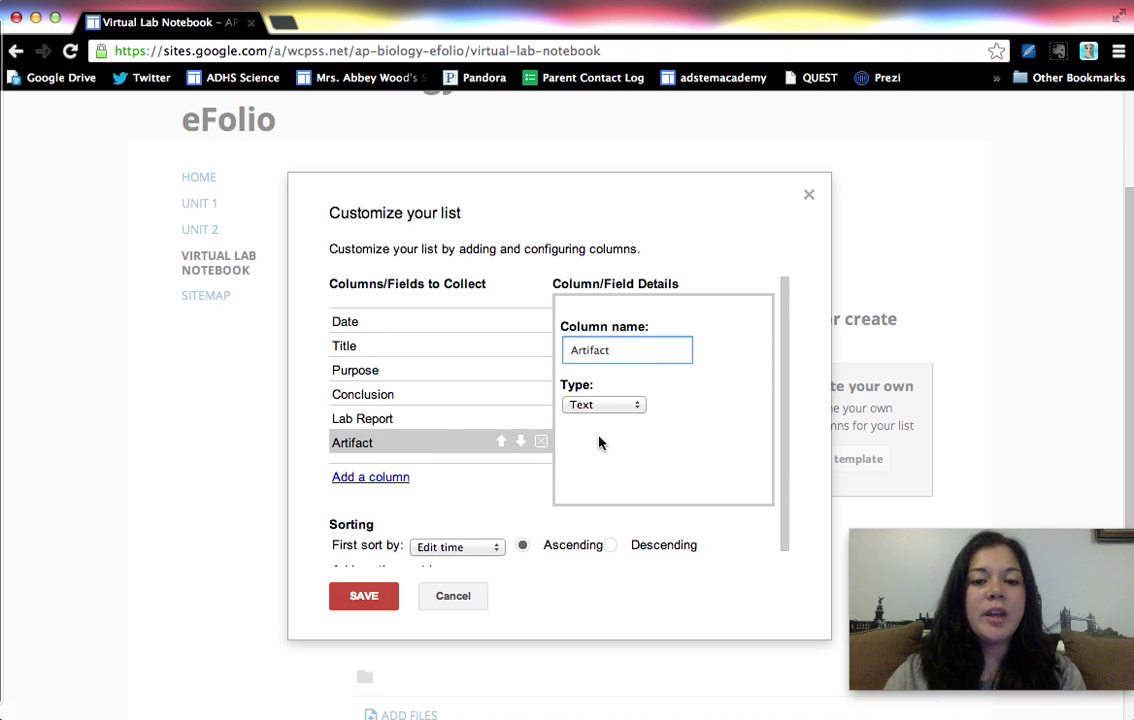
{"action": "left_click", "coordinate": [602, 405]}
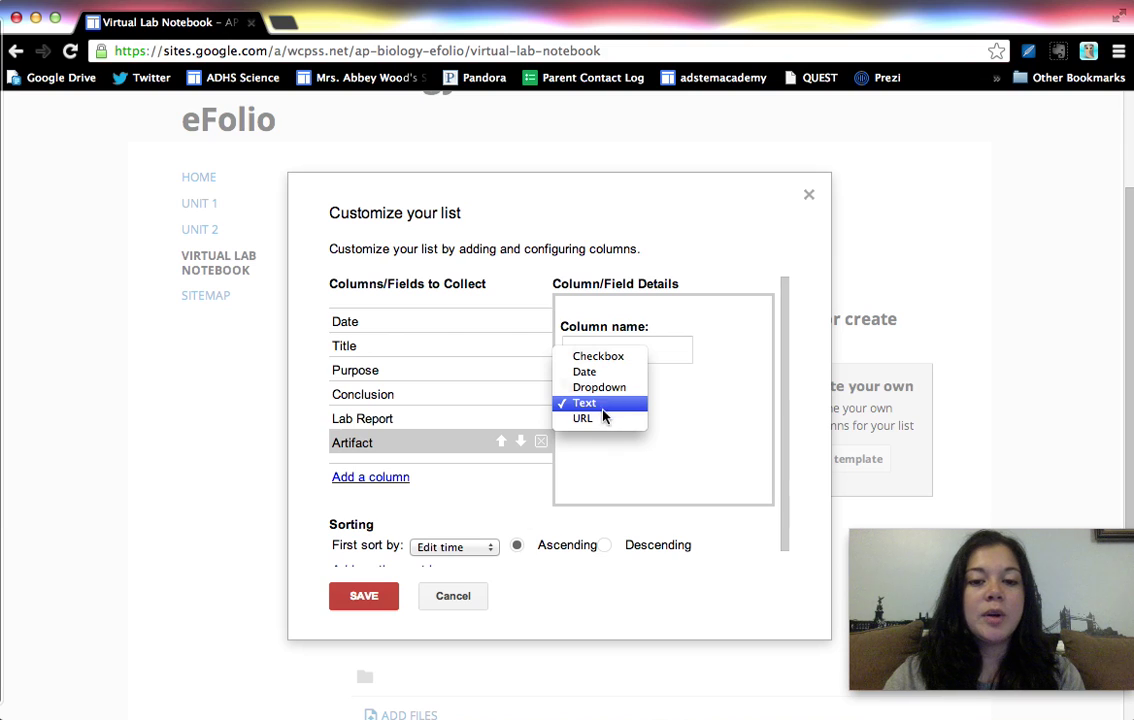
{"action": "left_click", "coordinate": [607, 424]}
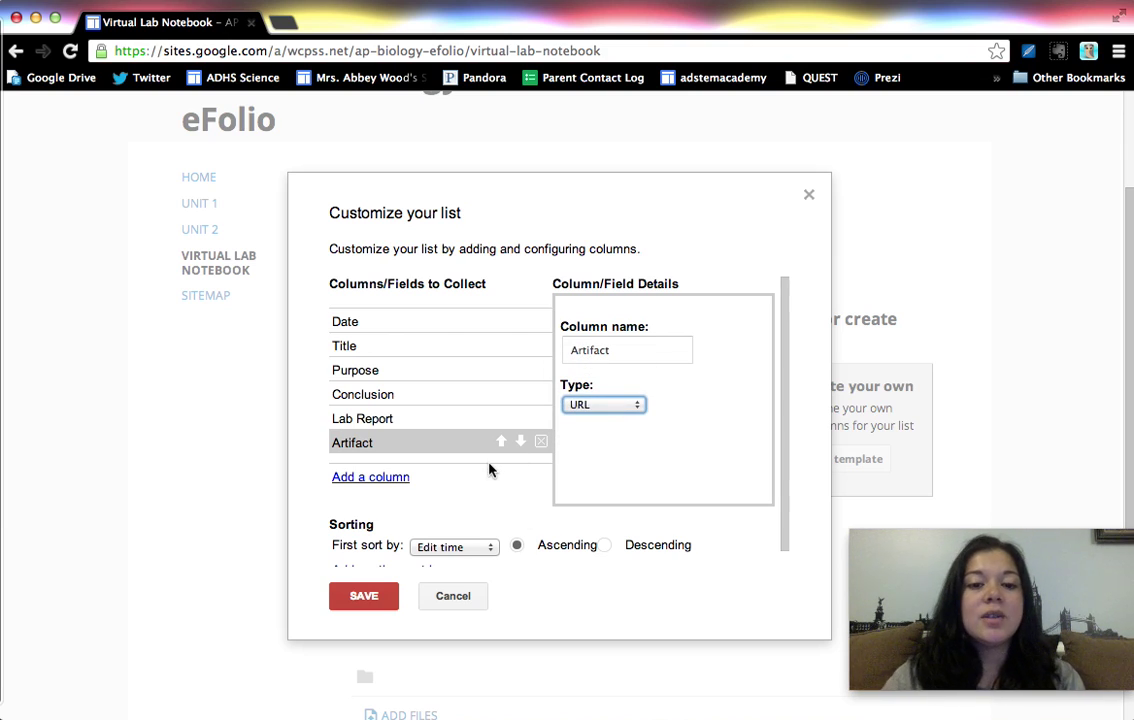
{"action": "scroll", "coordinate": [471, 474], "scroll_direction": "down", "scroll_amount": 2}
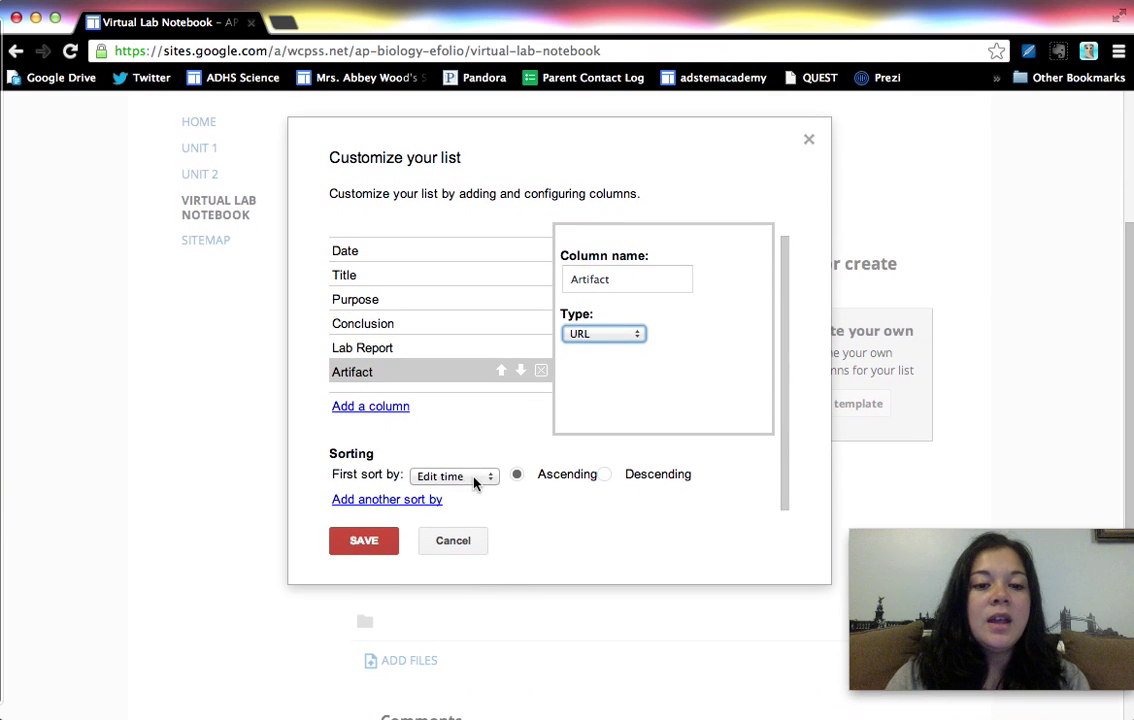
{"action": "left_click", "coordinate": [474, 478]}
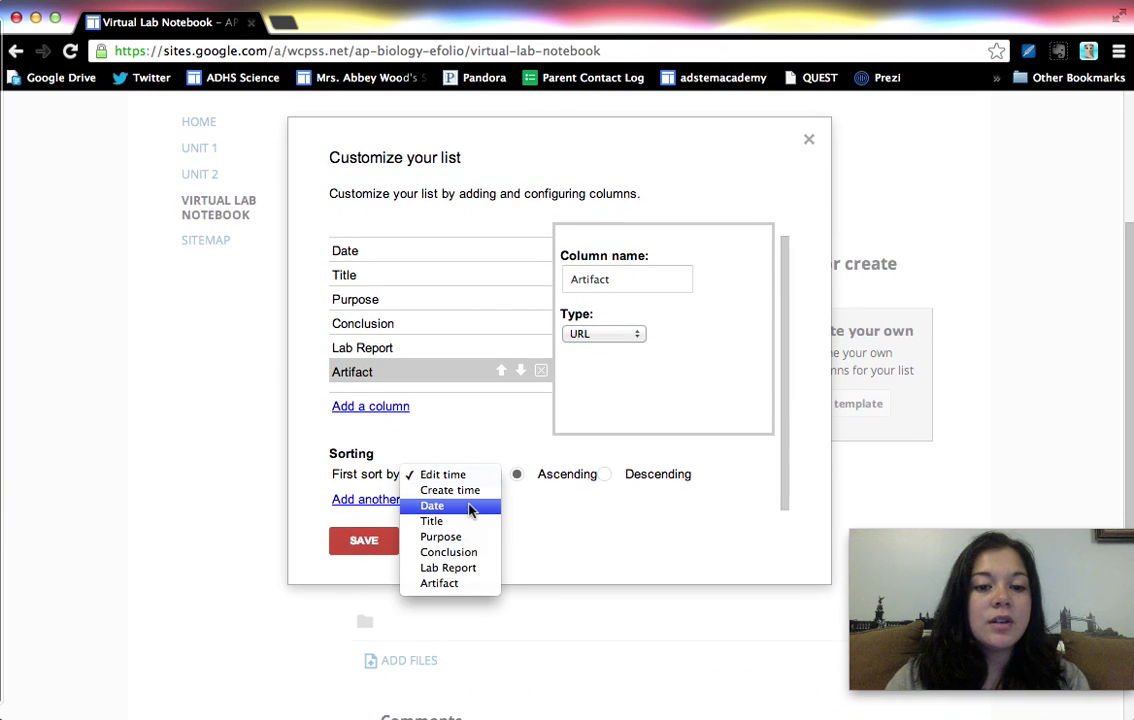
{"action": "left_click", "coordinate": [470, 506]}
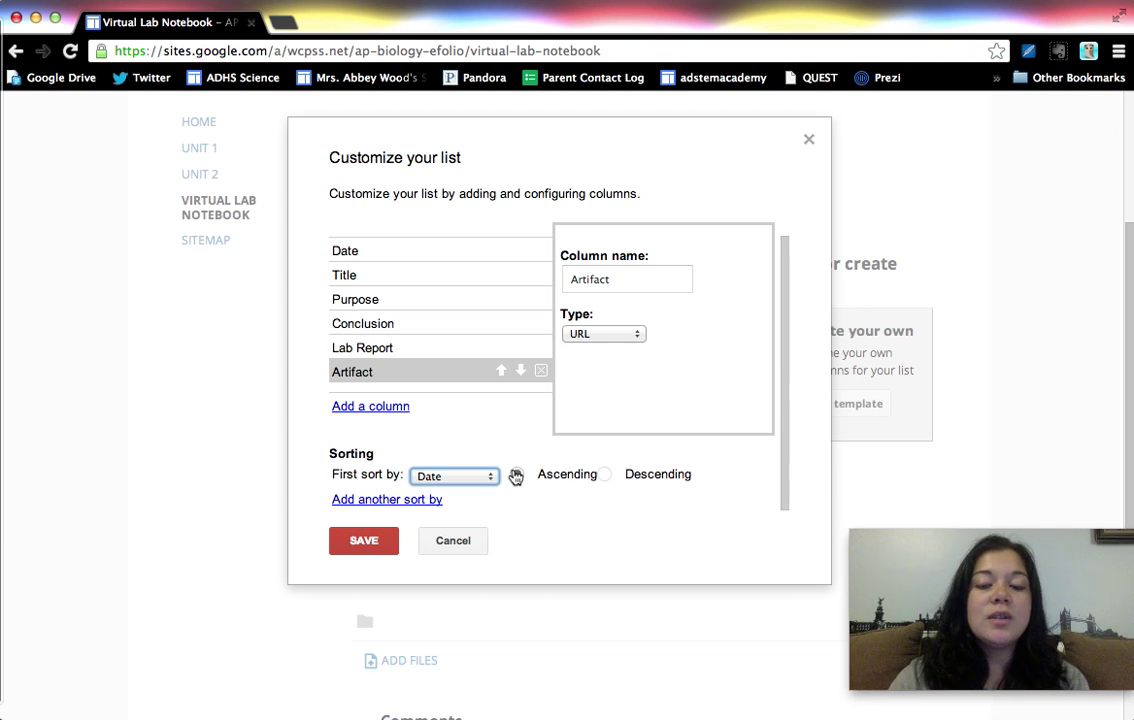
{"action": "left_click", "coordinate": [364, 541]}
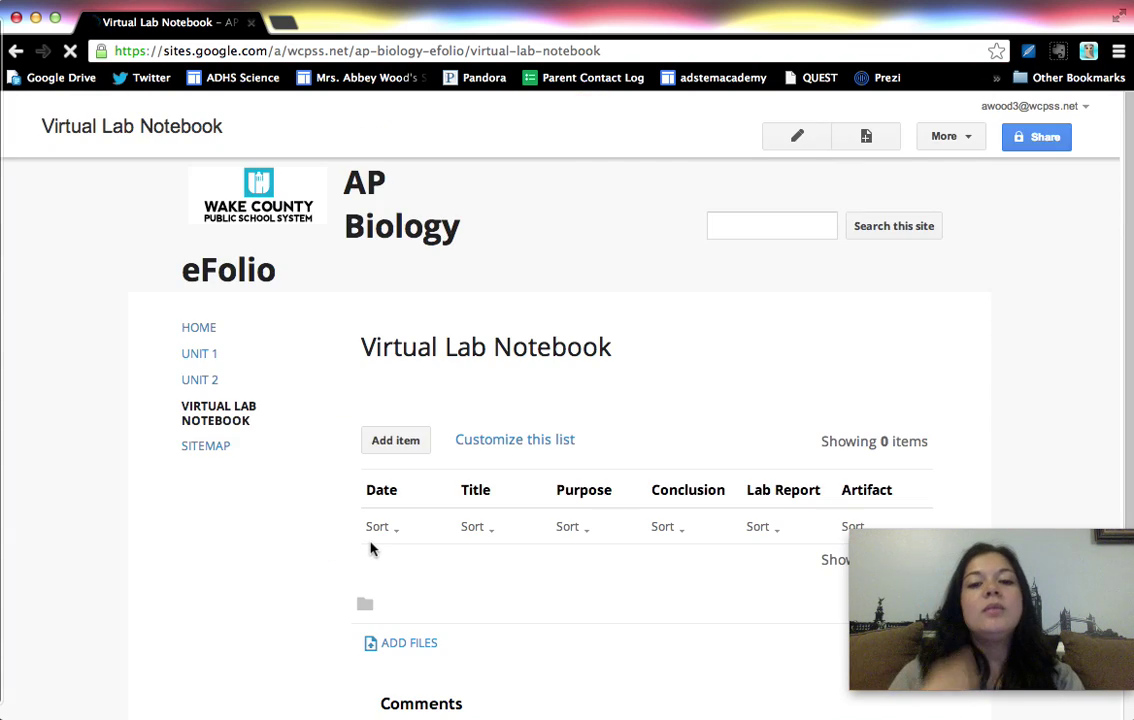
- Uncheck Allow comments and Allow attachments in the Virtual Lab Notebook page settings and save
{"action": "scroll", "coordinate": [370, 548], "scroll_direction": "down", "scroll_amount": 2}
{"action": "scroll", "coordinate": [526, 468], "scroll_direction": "up", "scroll_amount": 3}
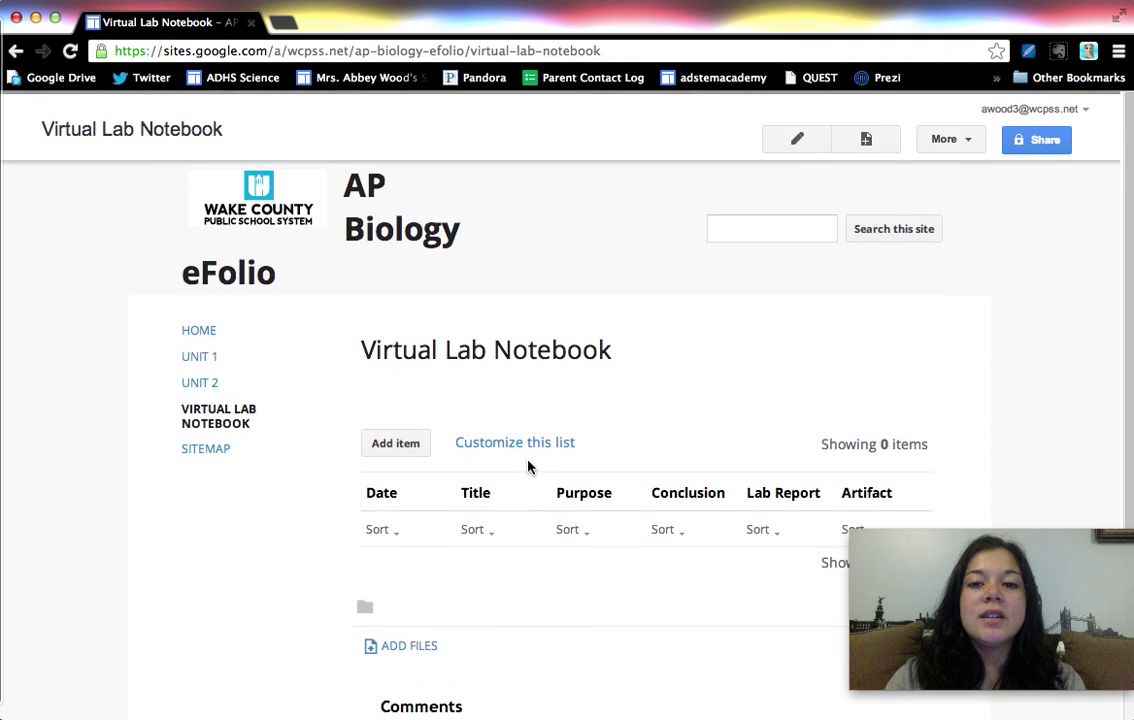
{"action": "left_click", "coordinate": [942, 137]}
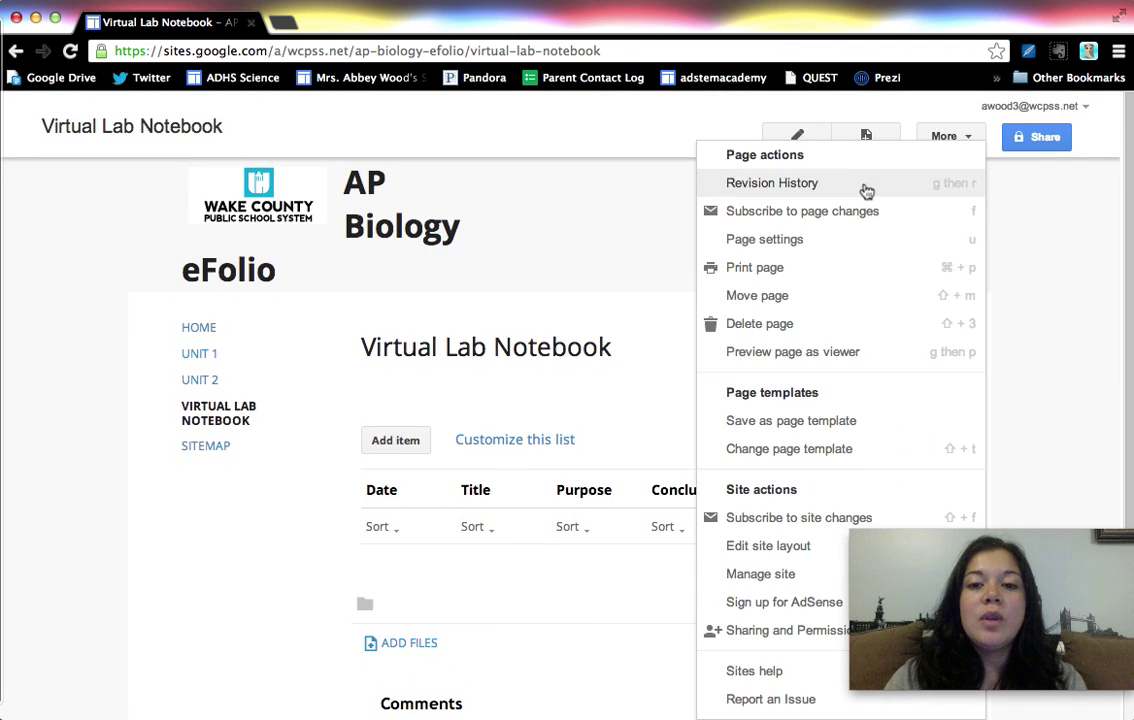
{"action": "left_click", "coordinate": [817, 240]}
{"action": "left_click", "coordinate": [337, 312]}
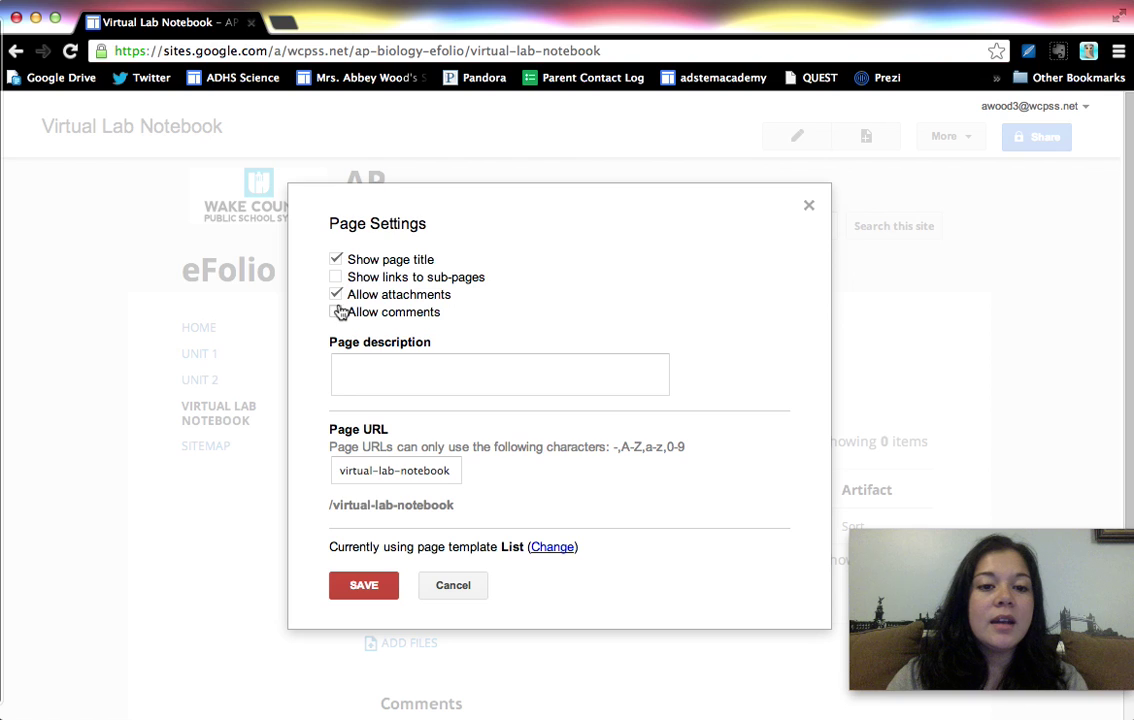
{"action": "left_click", "coordinate": [337, 295]}
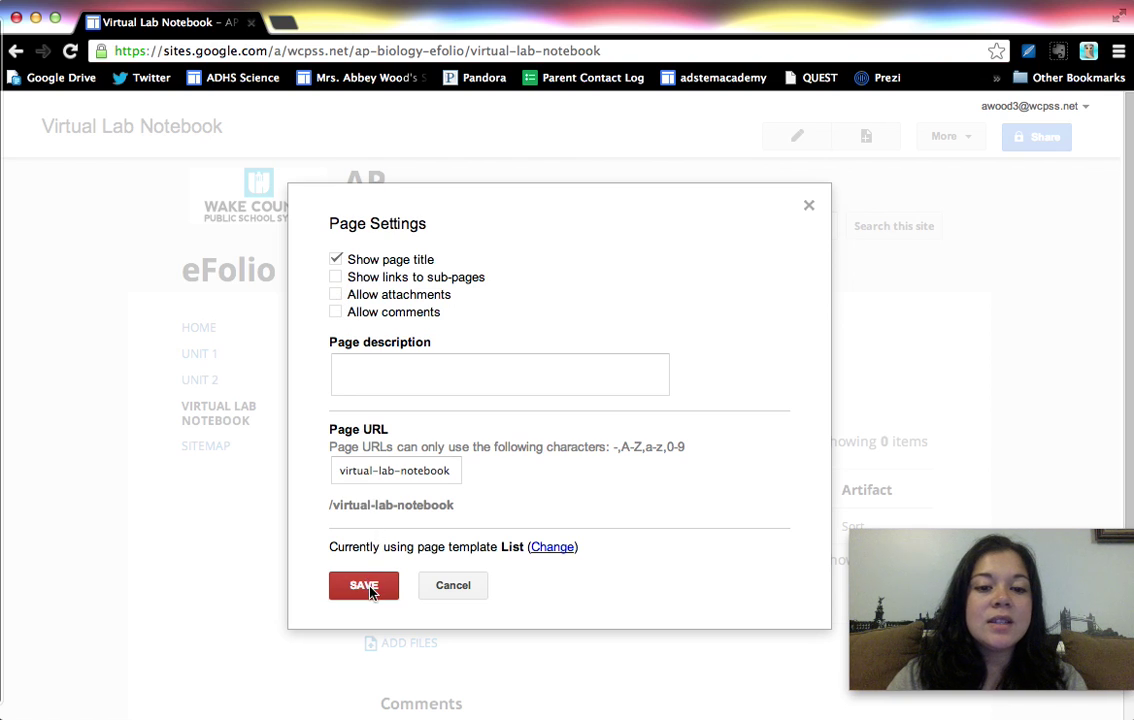
{"action": "left_click", "coordinate": [364, 586]}
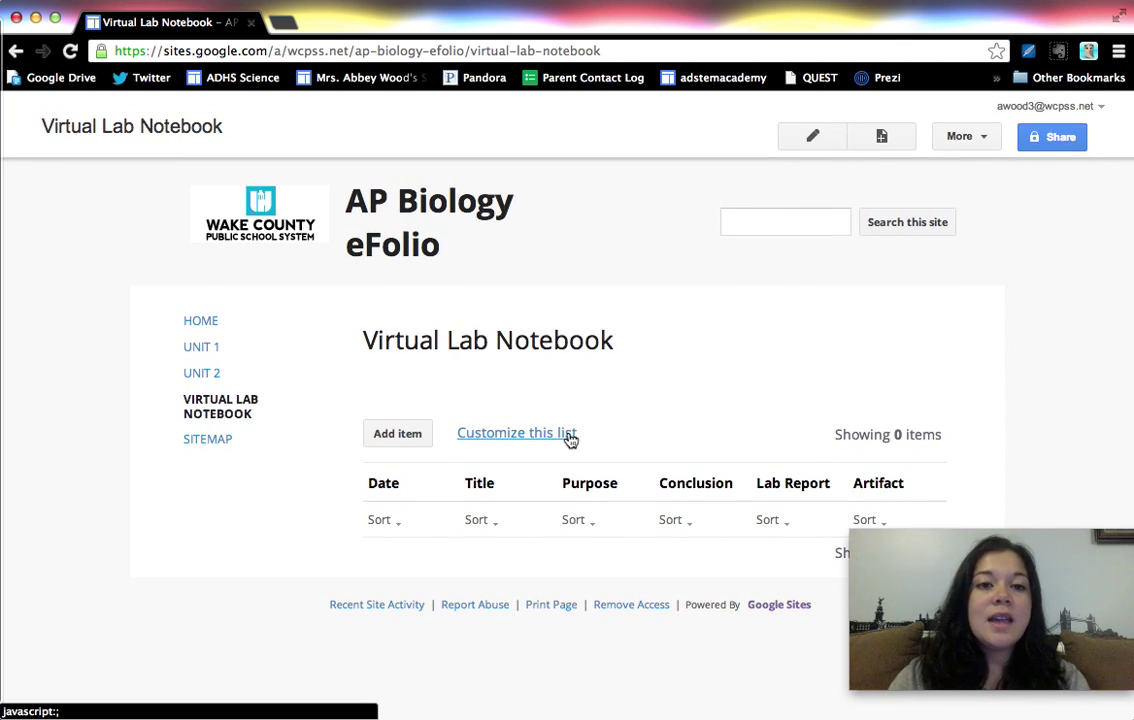
- Cancel a new list item, then go to Manage site and choose to publish as template
{"action": "left_click", "coordinate": [401, 436]}
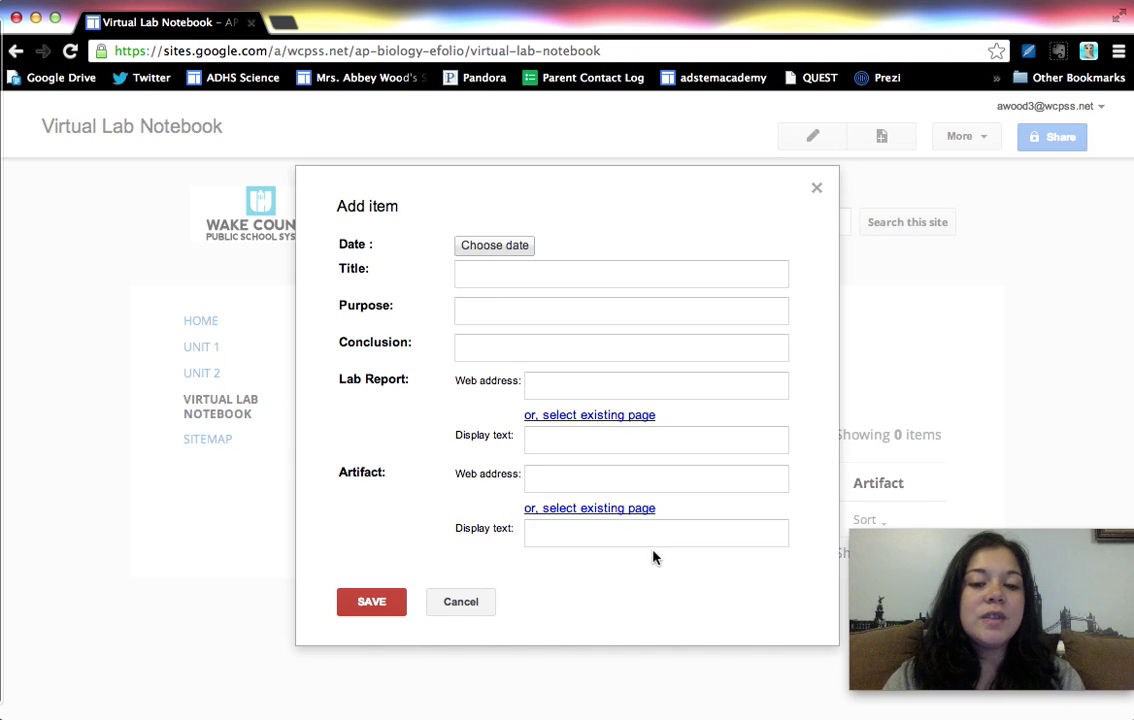
{"action": "left_click", "coordinate": [461, 602]}
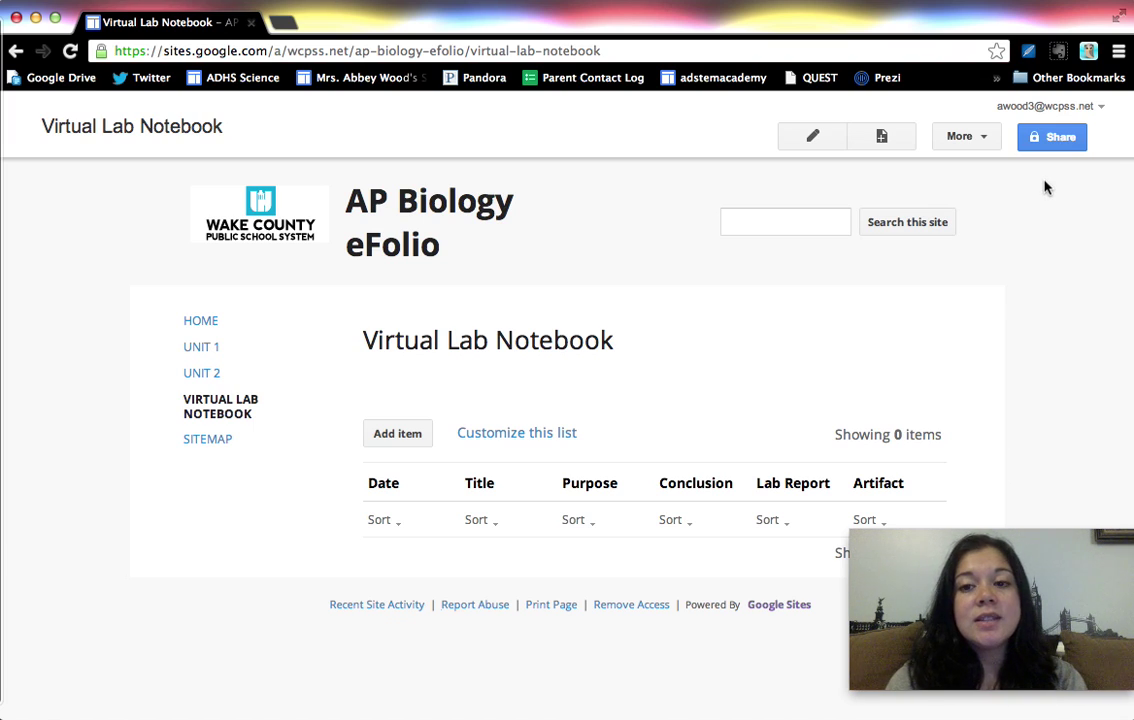
{"action": "left_click", "coordinate": [959, 140]}
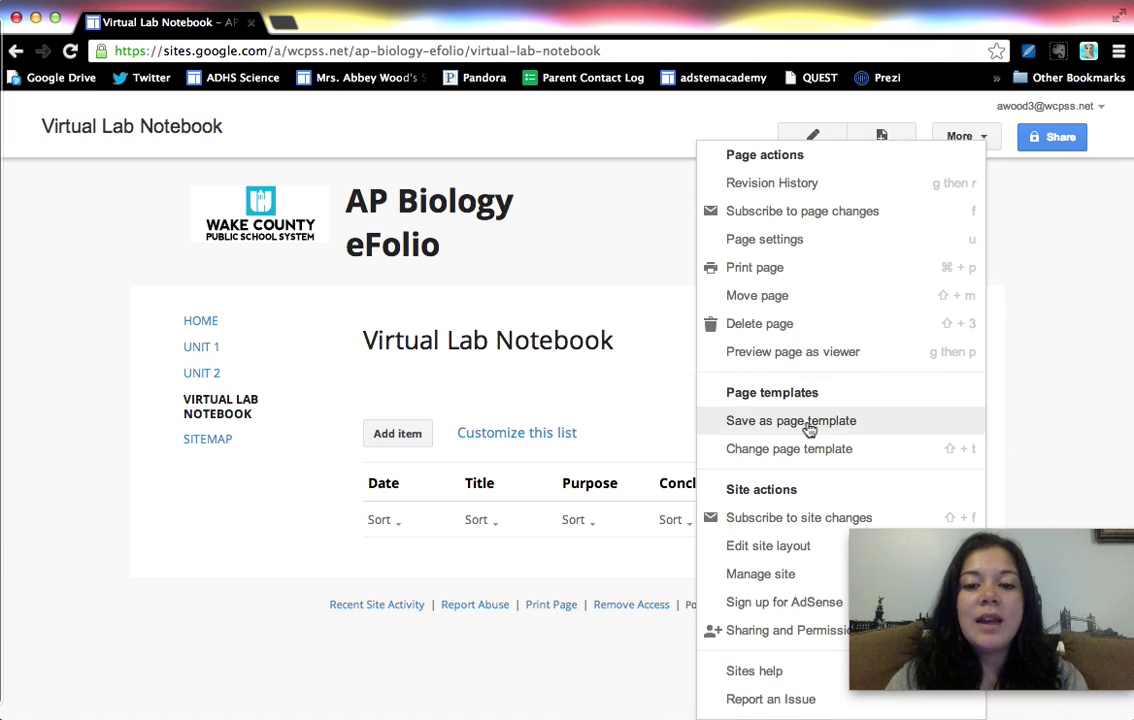
{"action": "left_click", "coordinate": [754, 584]}
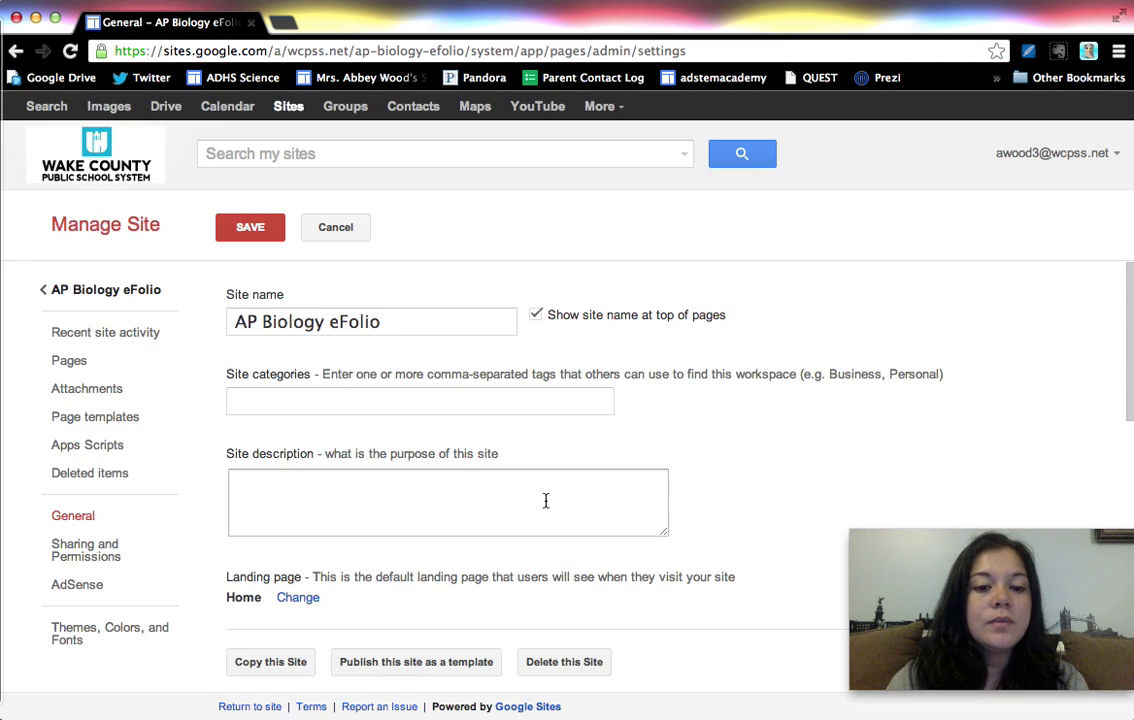
{"action": "left_click", "coordinate": [440, 673]}
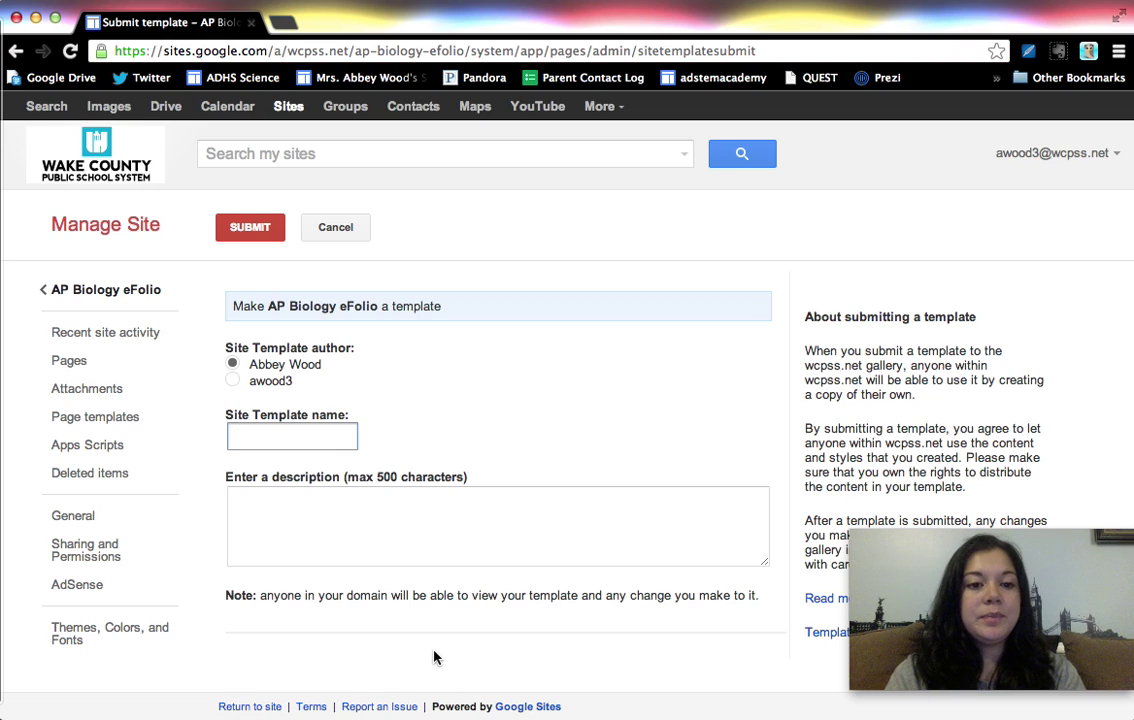
- Submit the template 'ADHS AP Bio eFolio' described as AP Biology portfolio for Athens Drive HS, Raleigh, NC
{"action": "type", "text": "ADHS AP Bio"}
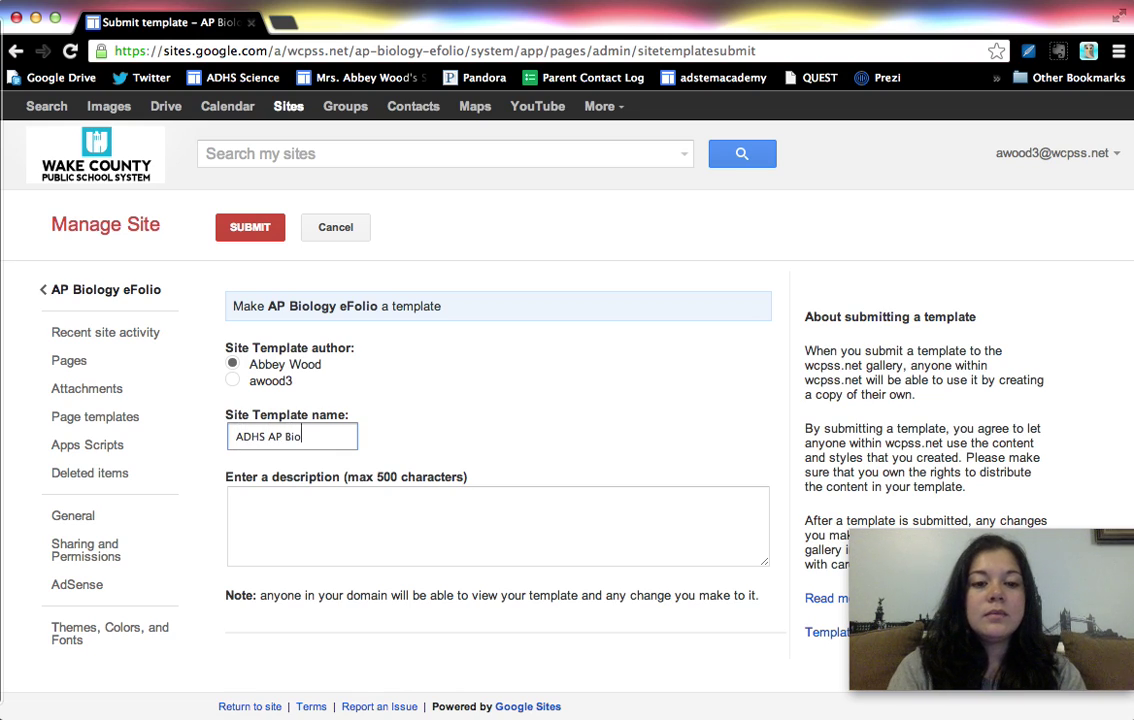
{"action": "type", "text": " eFolio"}
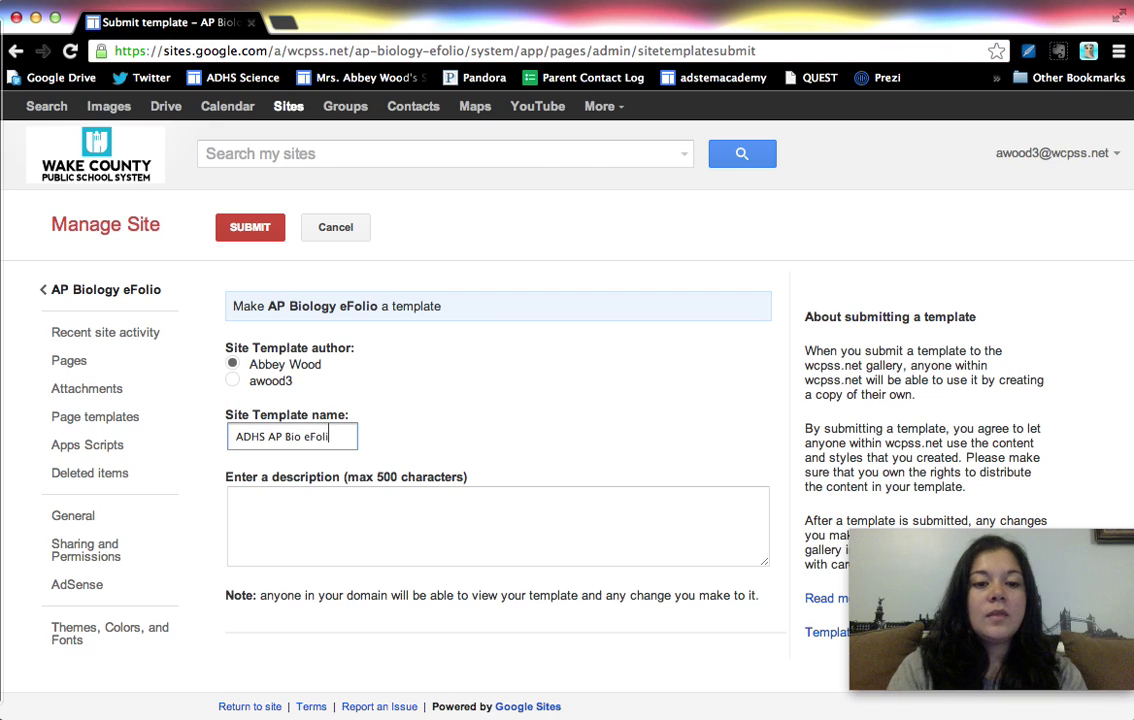
{"action": "left_click", "coordinate": [417, 531]}
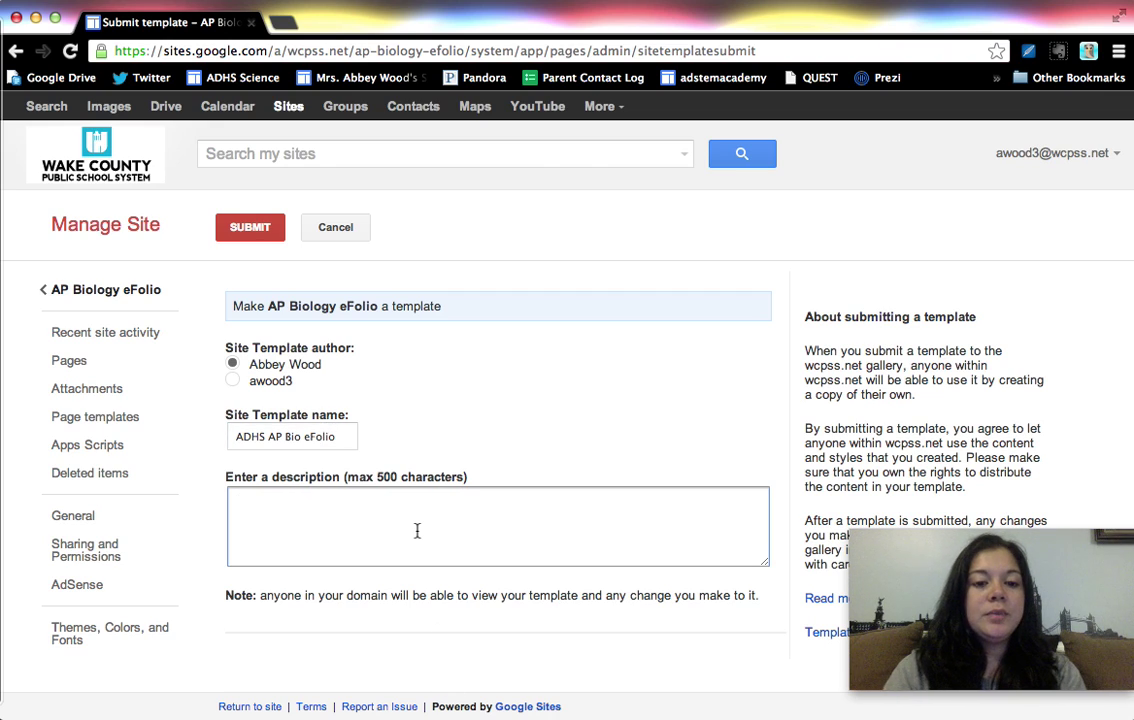
{"action": "type", "text": "AP Biology"}
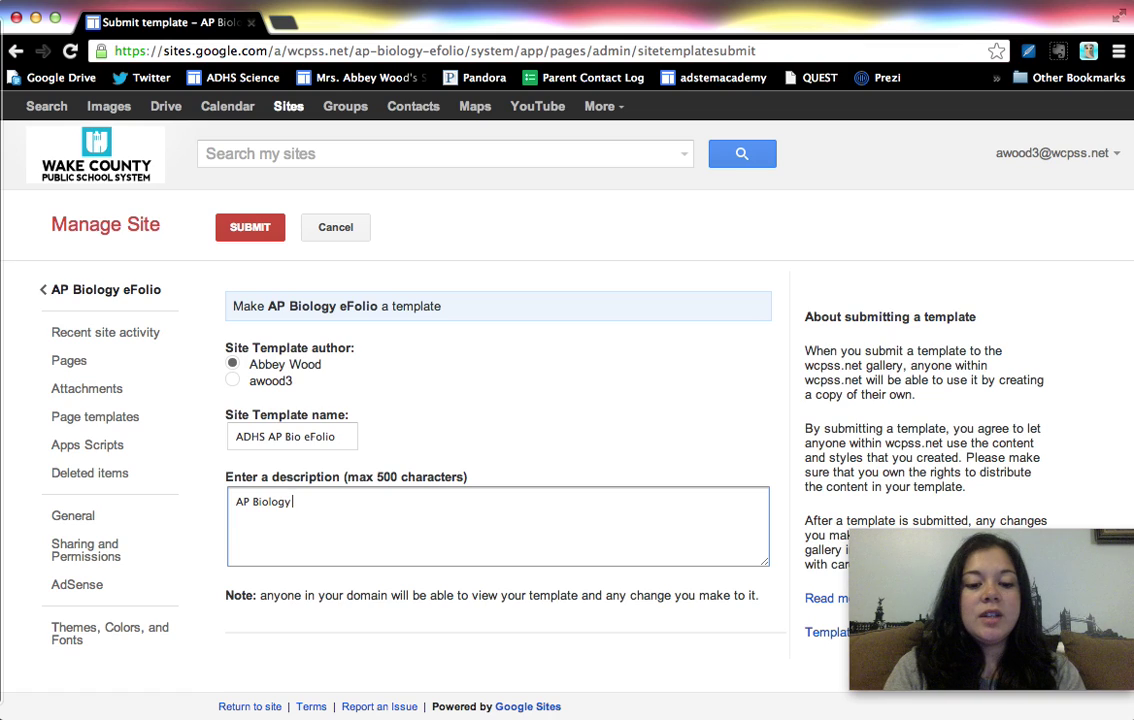
{"action": "type", "text": " electroni"}
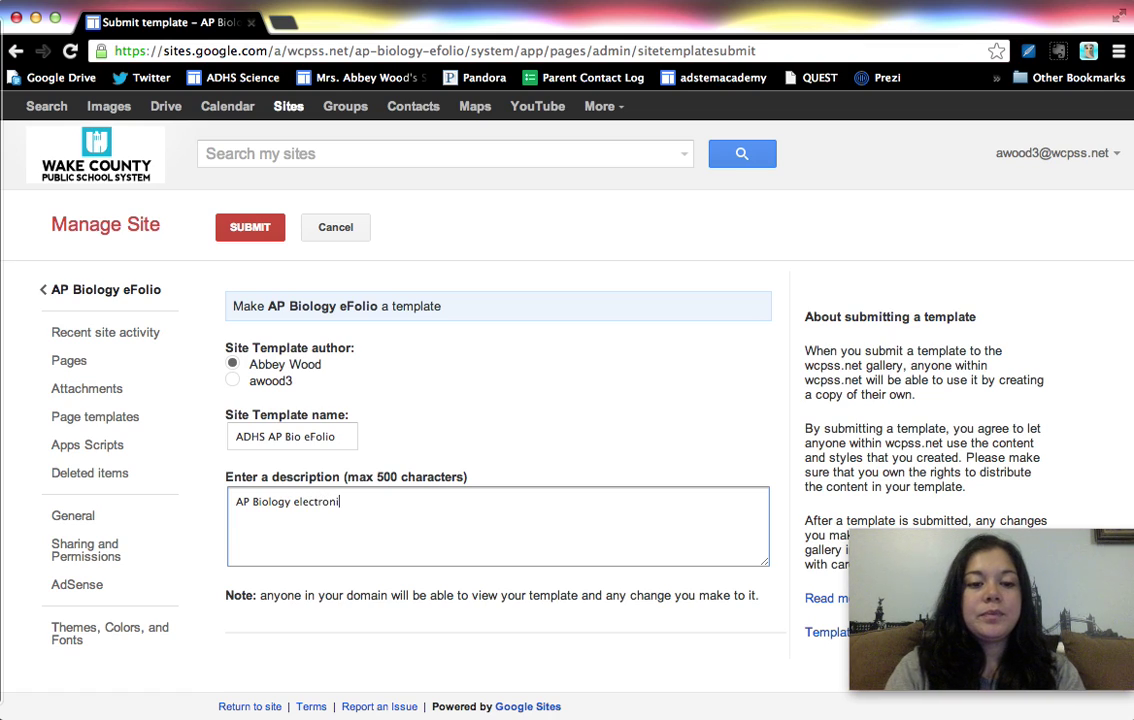
{"action": "type", "text": "c porto"}
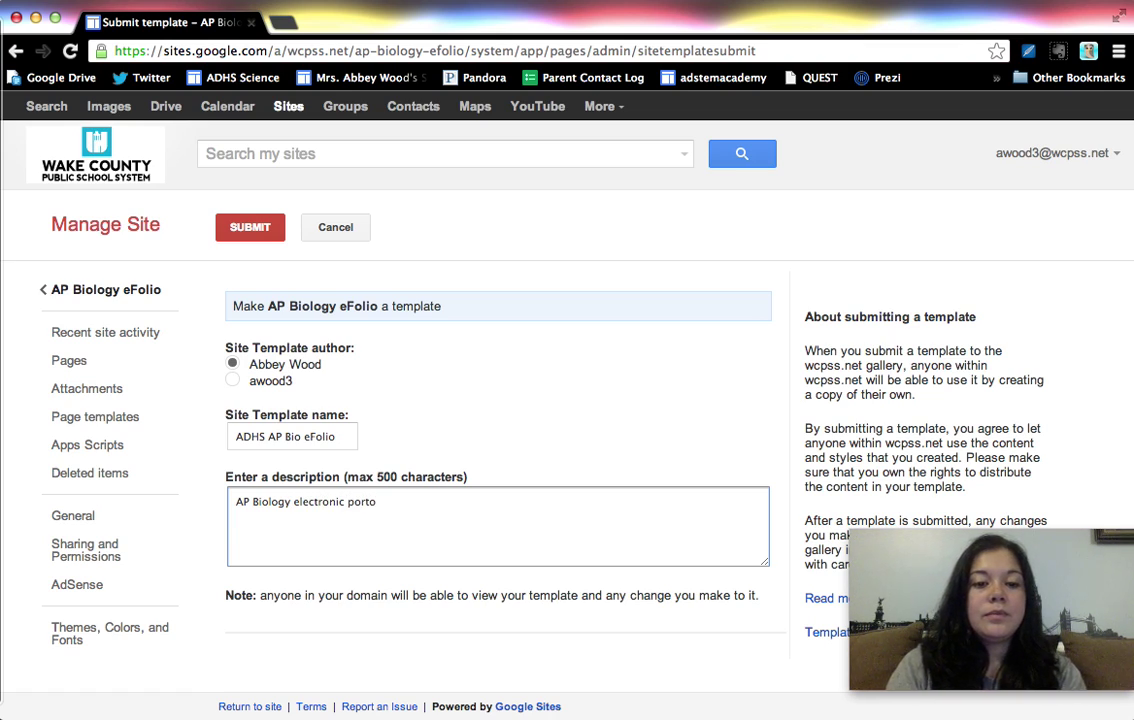
{"action": "key", "text": "BackSpace"}
{"action": "type", "text": "folio for"}
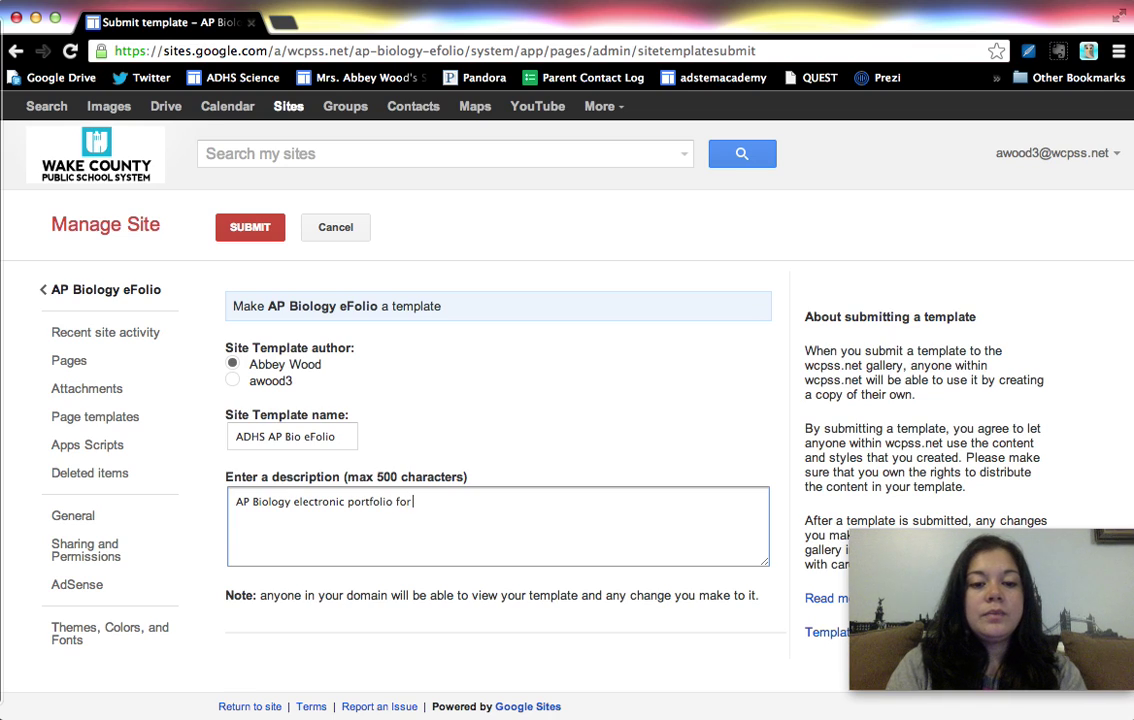
{"action": "type", "text": " students a"}
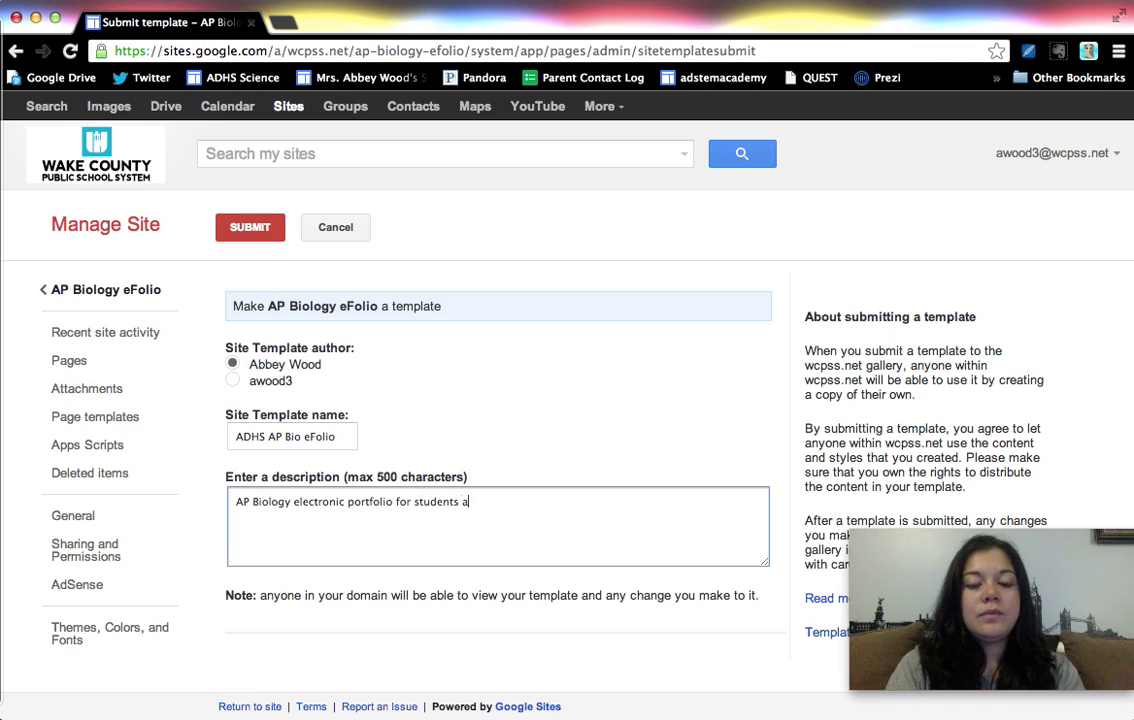
{"action": "type", "text": "t Athens Drive HW,"}
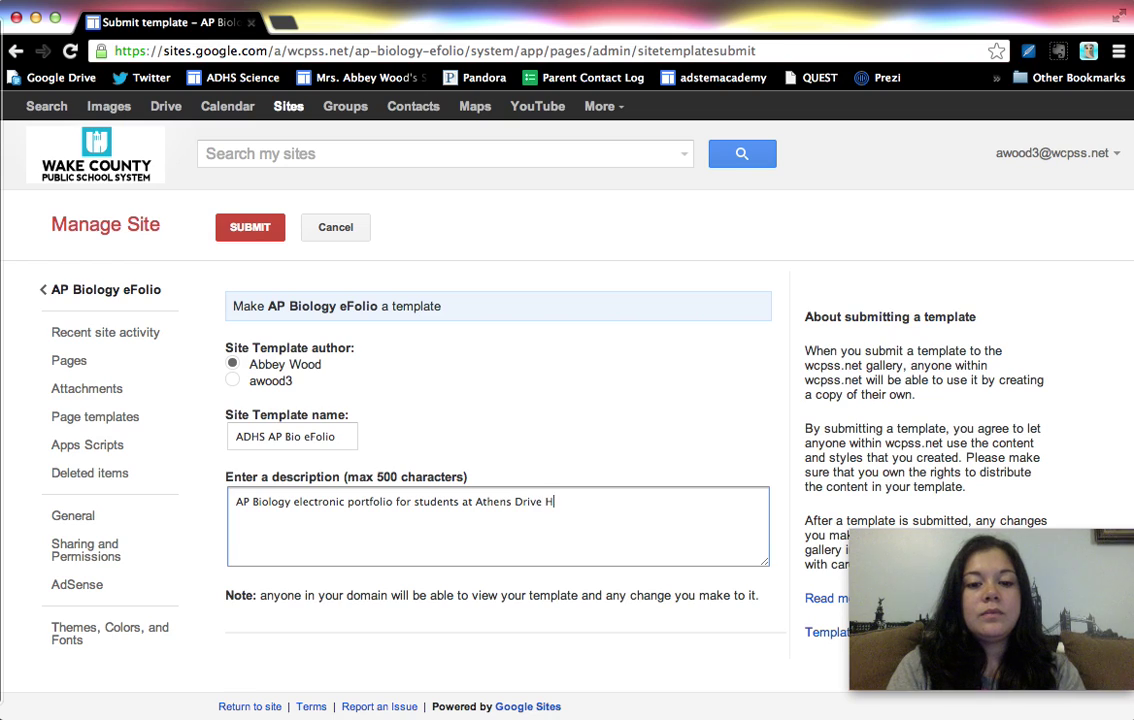
{"action": "key", "text": "BackSpace"}
{"action": "key", "text": "BackSpace"}
{"action": "key", "text": "BackSpace"}
{"action": "type", "text": "s Drive H"}
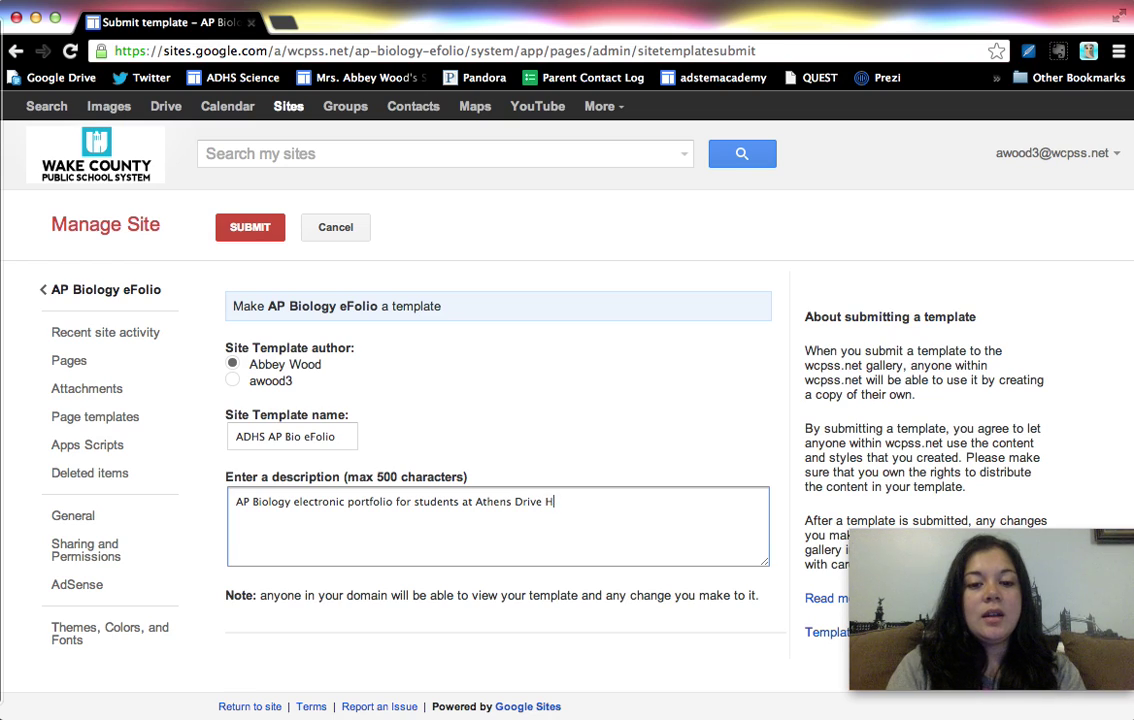
{"action": "type", "text": "S, Raleigh, NC"}
{"action": "left_click", "coordinate": [244, 229]}
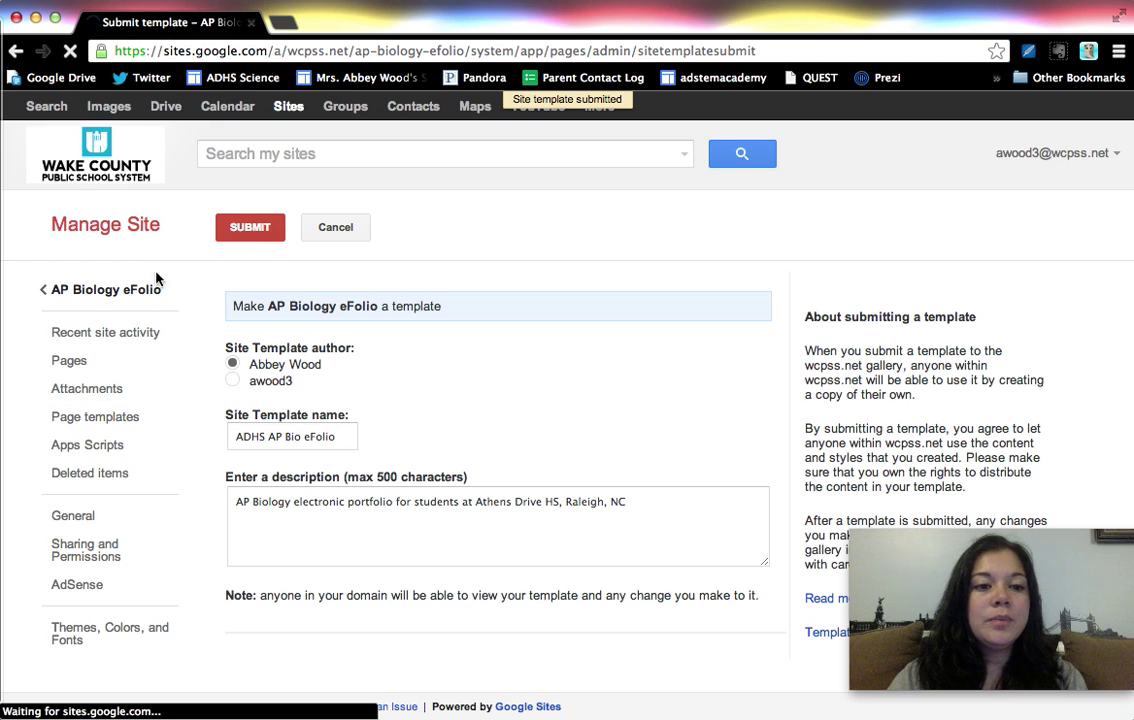
- Go to the Google Sites home page and start creating a new site
{"action": "left_click", "coordinate": [320, 50]}
{"action": "type", "text": "sites.google.com"}
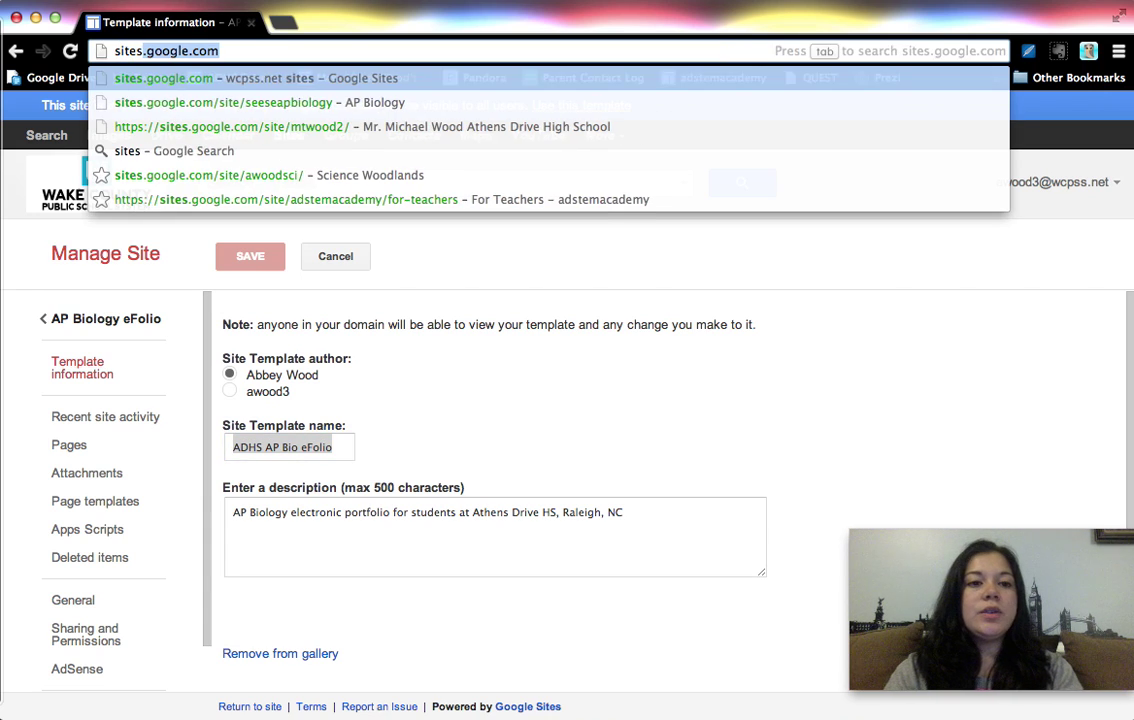
{"action": "key", "text": "Return"}
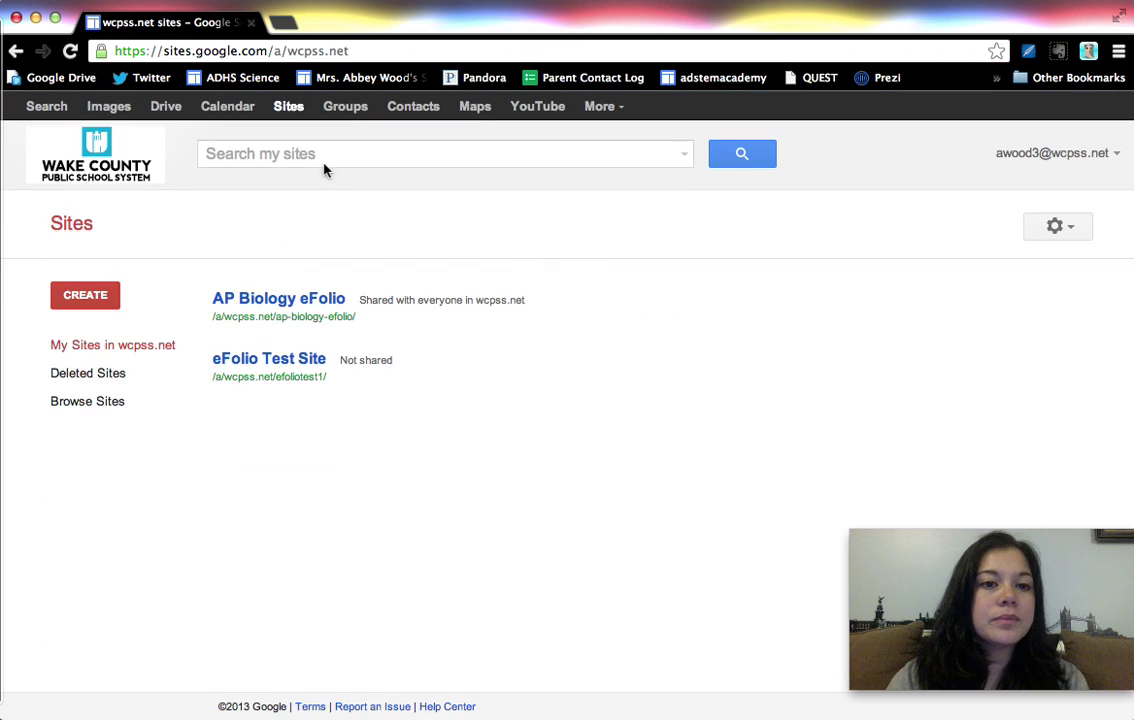
{"action": "left_click", "coordinate": [88, 298]}
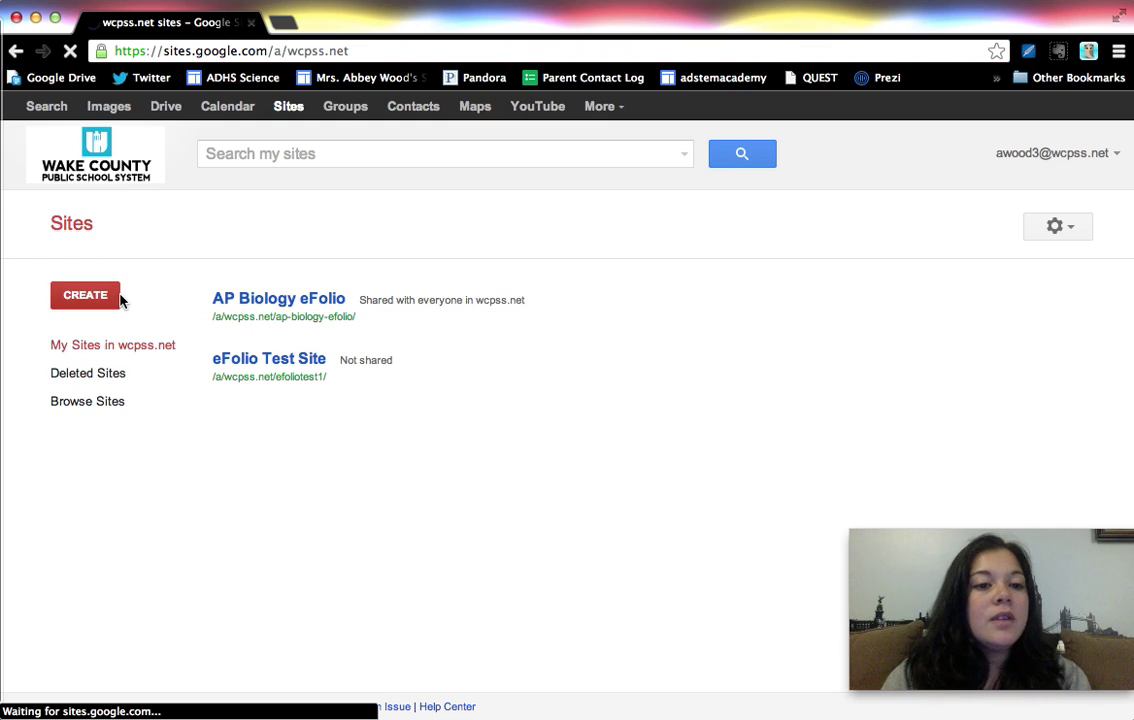
- Search the template gallery for 'adhs ap bio' and preview the ADHS AP Bio eFolio template
{"action": "left_click", "coordinate": [449, 364]}
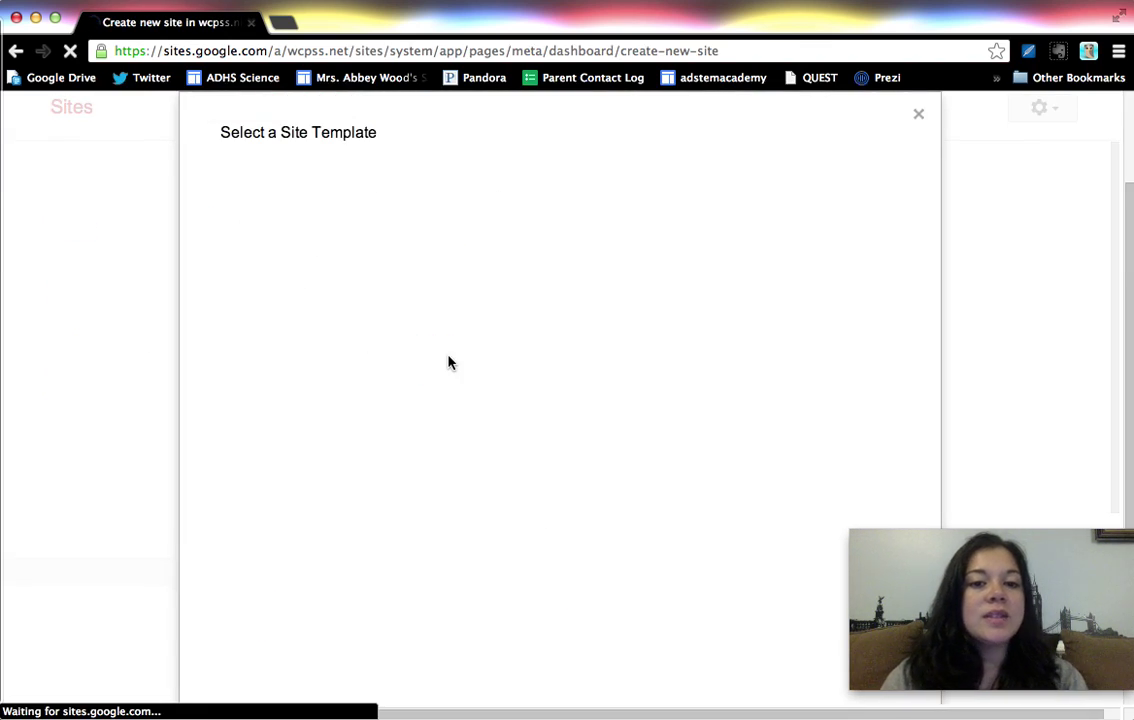
{"action": "type", "text": "ad"}
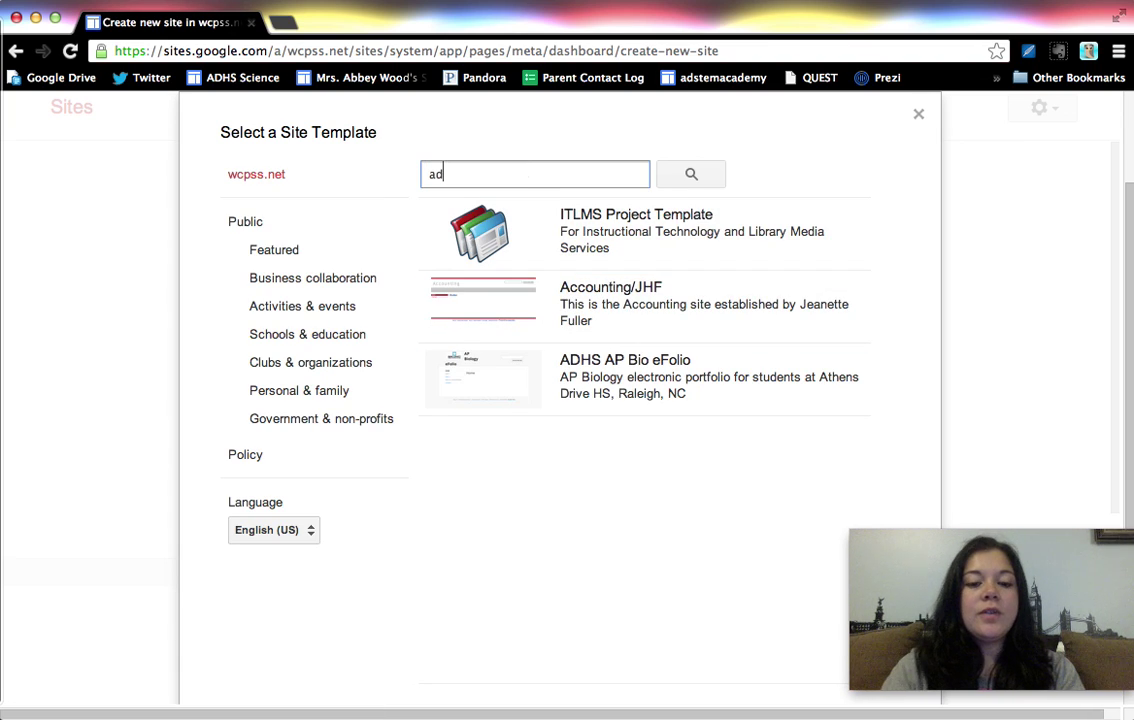
{"action": "type", "text": "hs ap bio"}
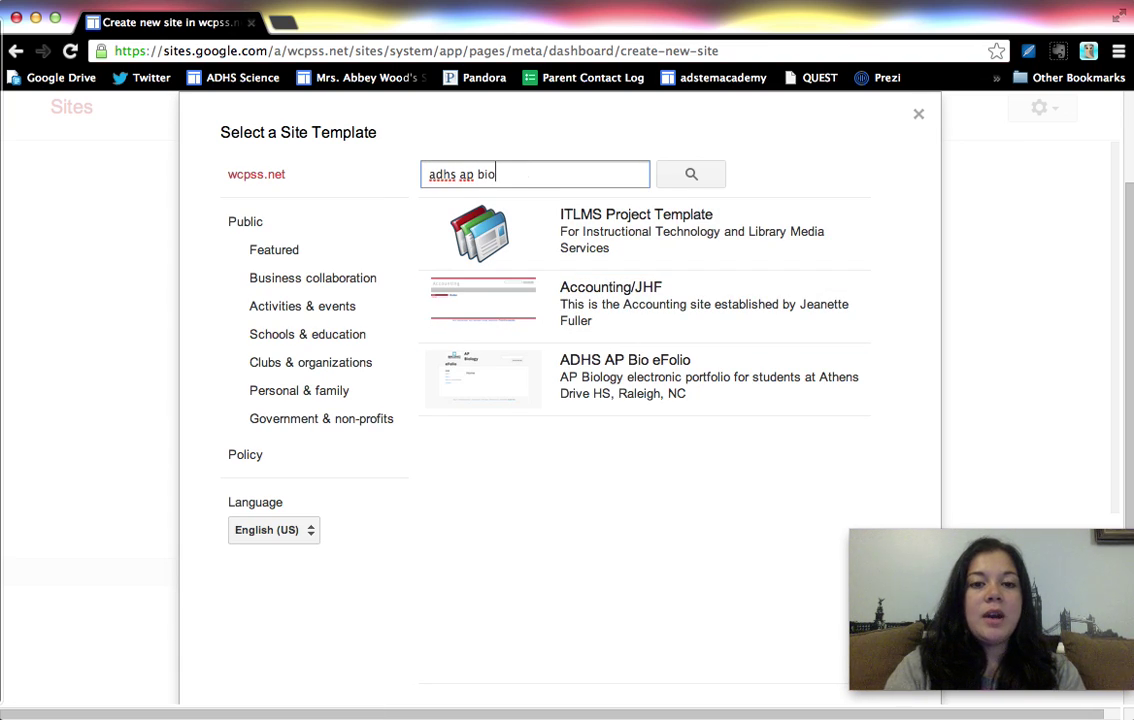
{"action": "left_click", "coordinate": [706, 172]}
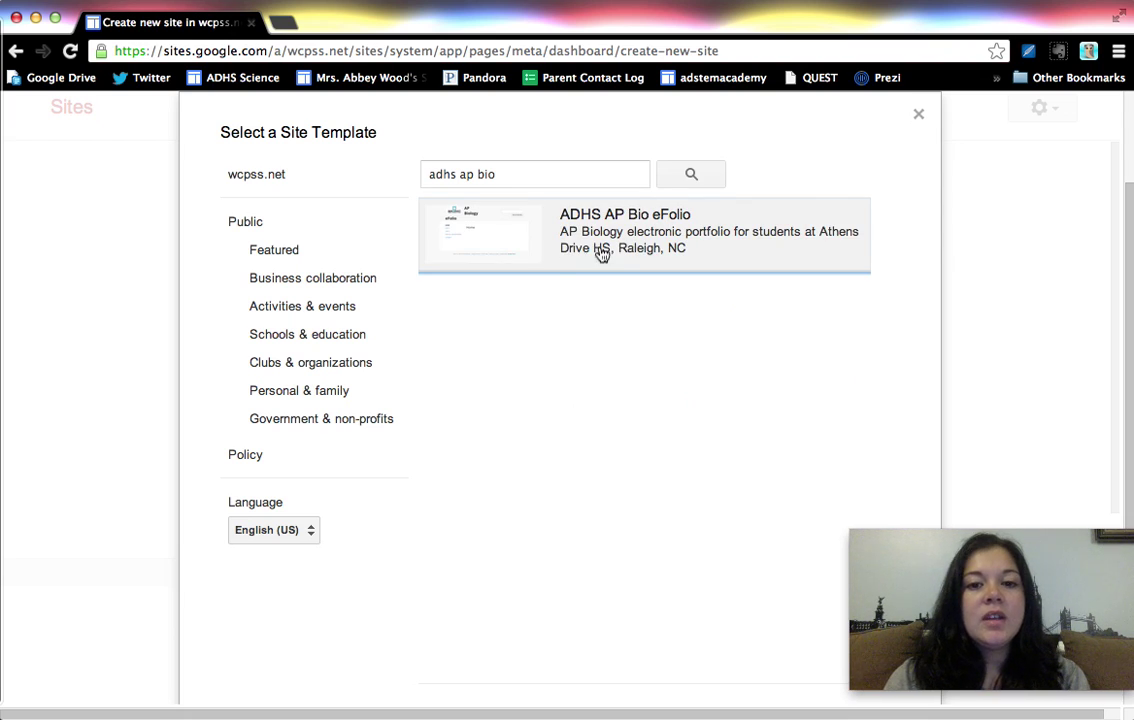
{"action": "left_click", "coordinate": [473, 236]}
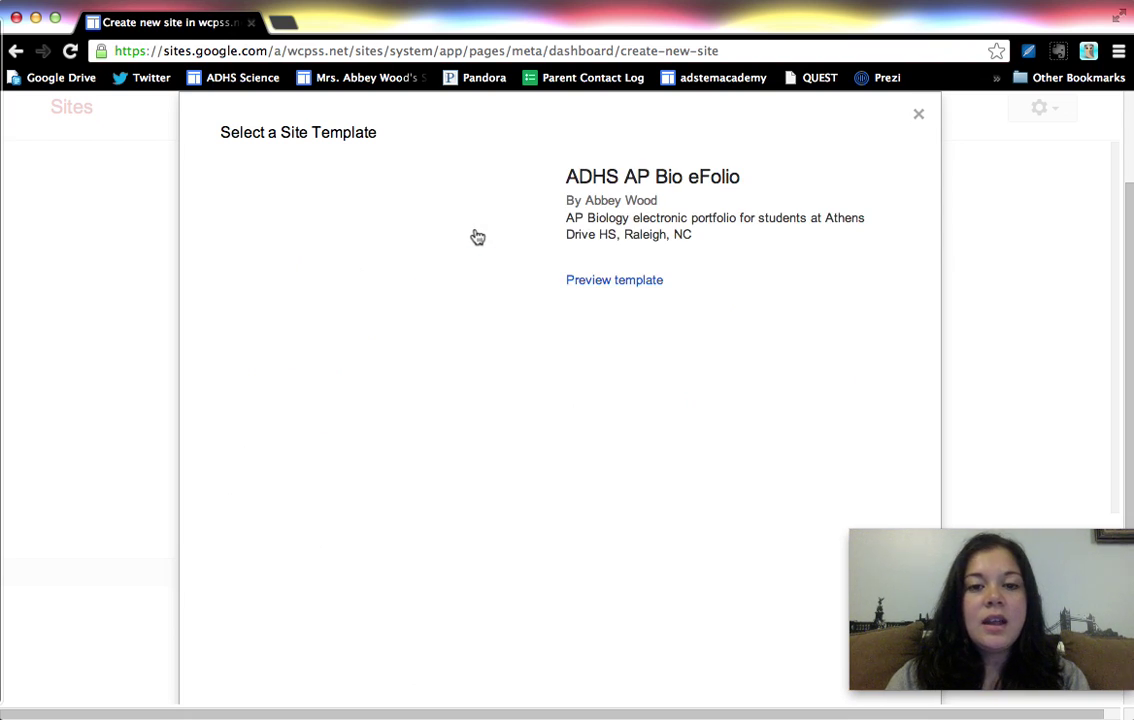
{"action": "left_click", "coordinate": [607, 283]}
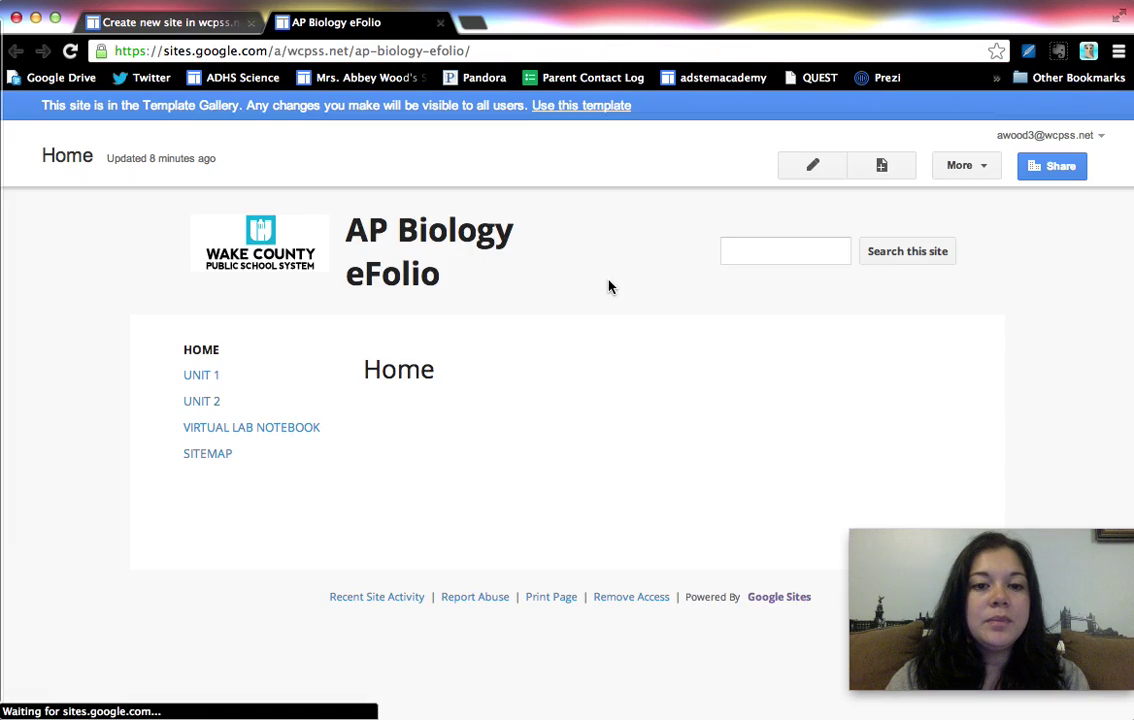